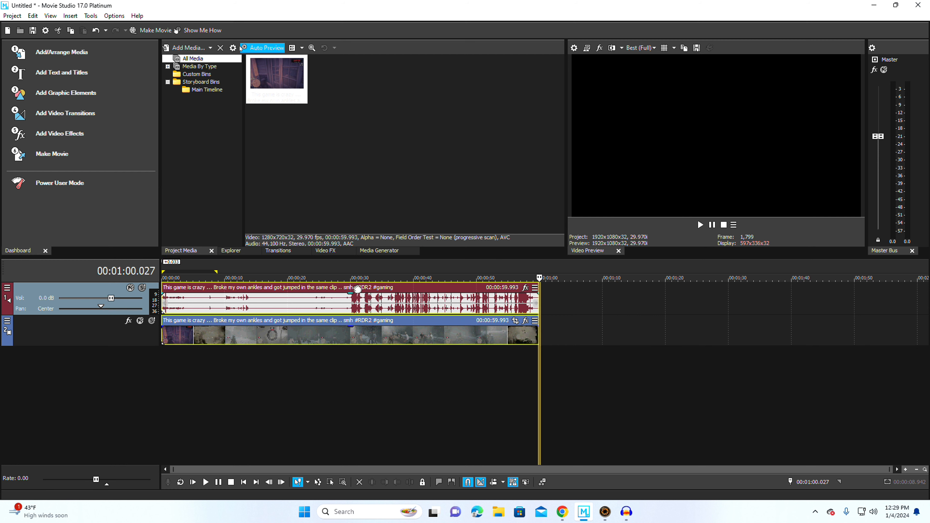
Step: Preview the timeline clip from about the 28-second mark, stop playback, and return the playhead to the clip's start
click(174, 278)
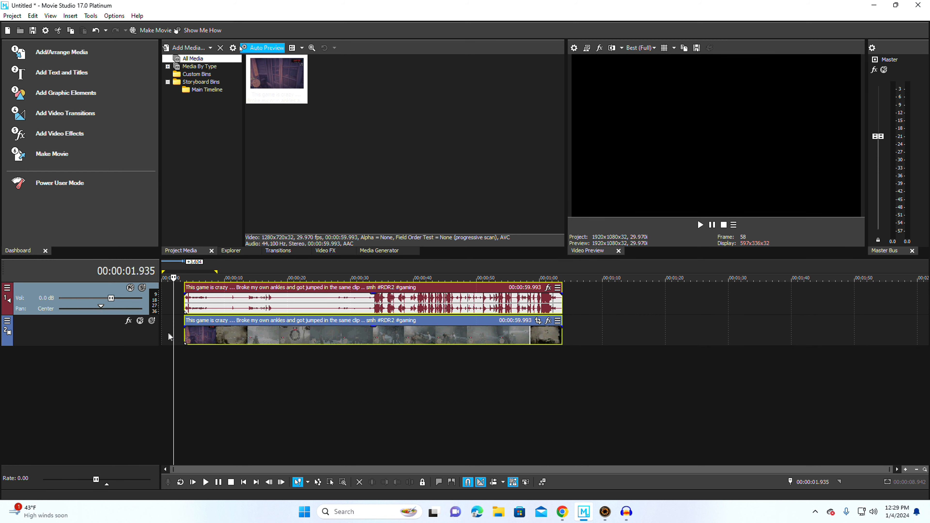
drag(174, 278, 341, 278)
key(space)
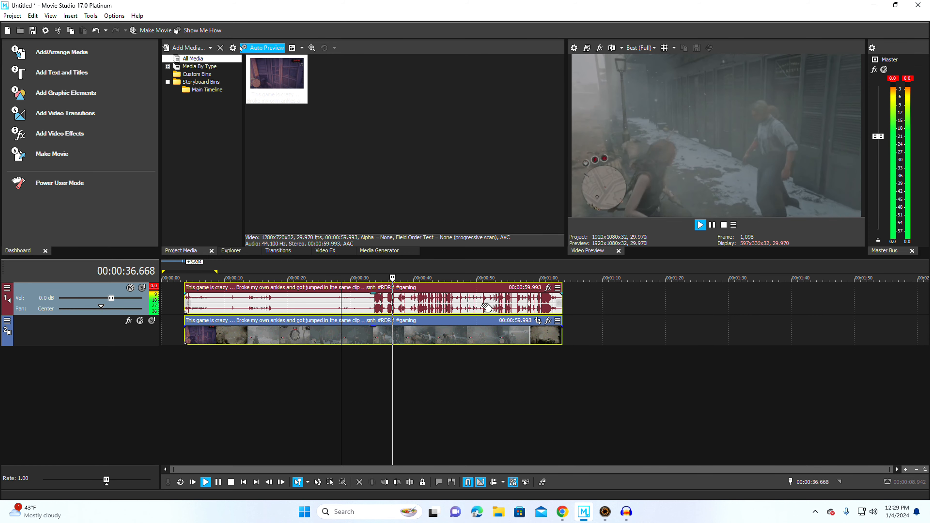
key(Return)
drag(396, 278, 184, 278)
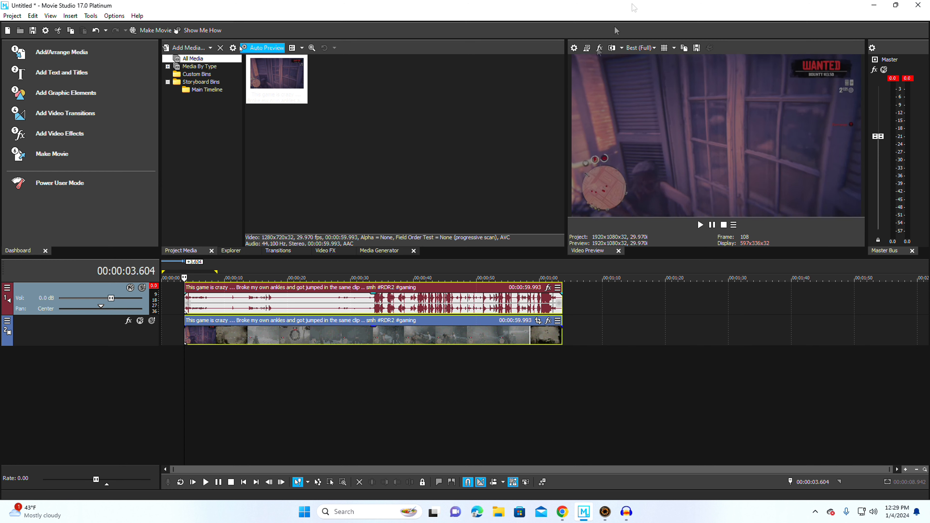
Step: Set the project's video frame size to 1080 wide by 1920 high and apply it
click(574, 48)
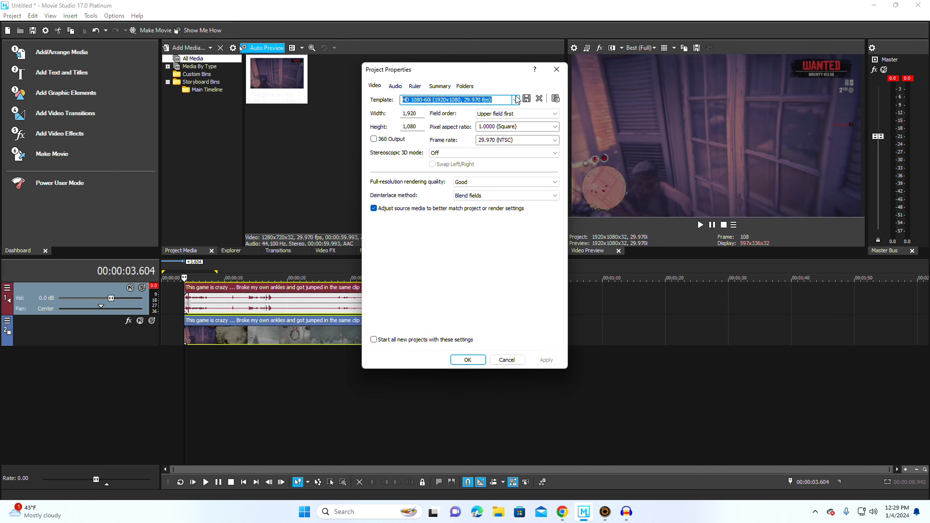
click(556, 69)
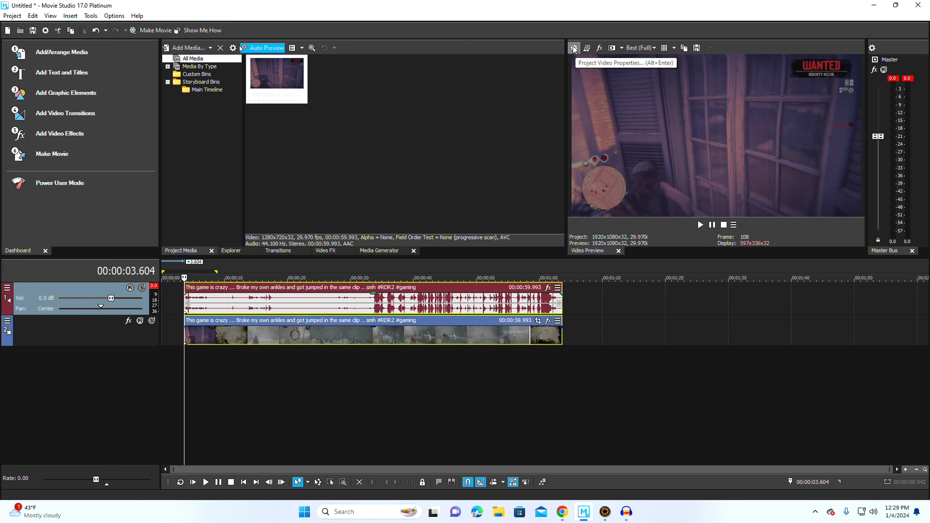
click(574, 48)
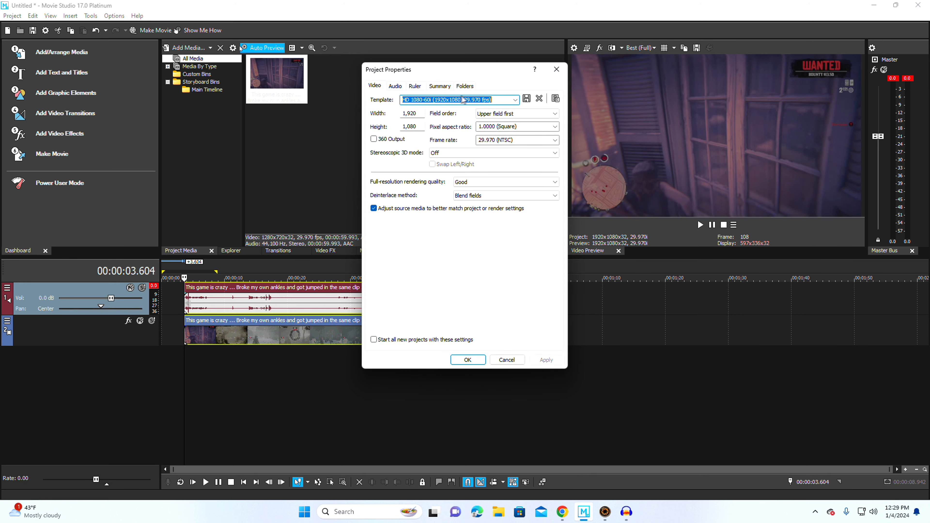
click(516, 100)
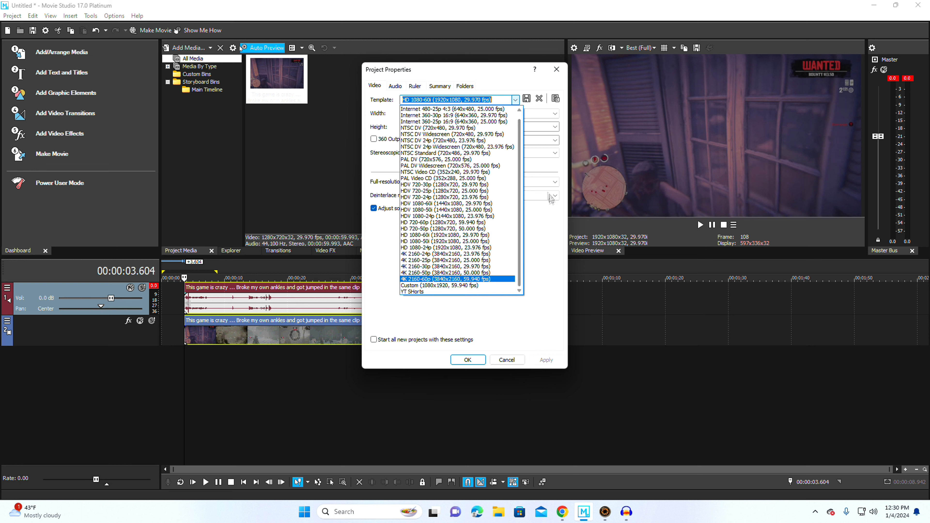
key(Escape)
drag(418, 112, 384, 115)
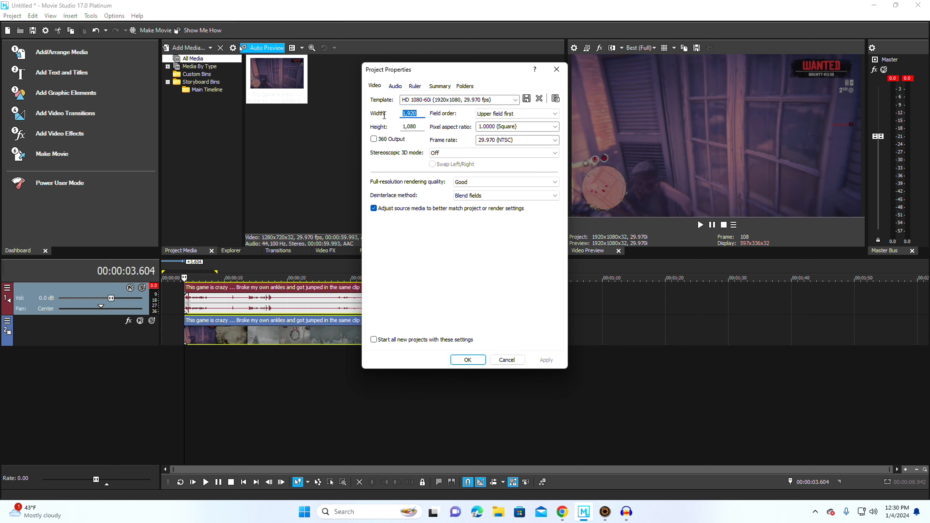
text(1080)
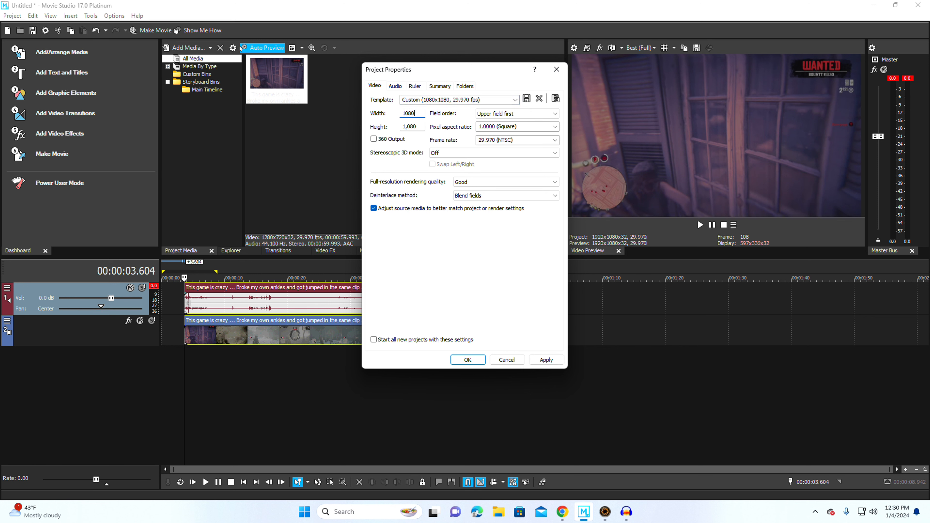
drag(420, 126, 388, 127)
key(BackSpace)
text(1920)
key(Return)
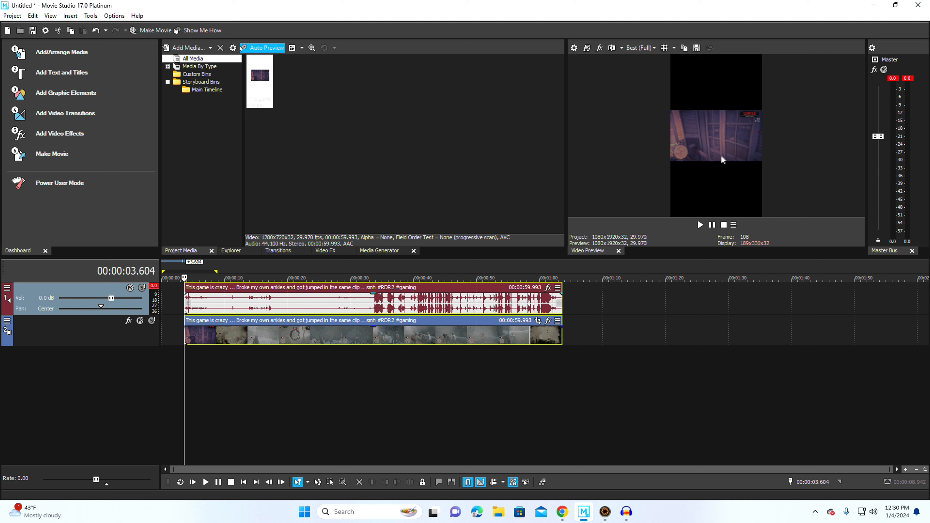
Step: Stretch the timeline loop region so that it spans the whole clip from its start to its end
drag(201, 271, 557, 277)
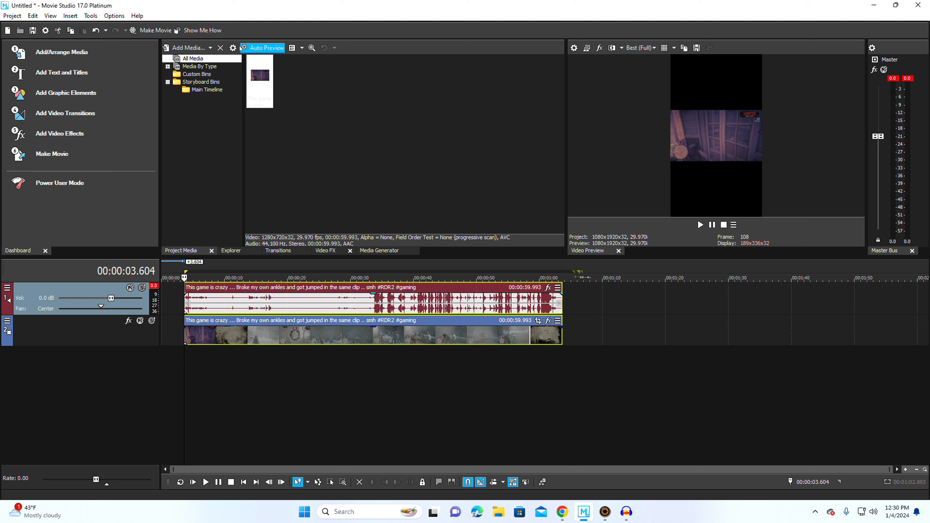
mouse_move(558, 278)
mouse_down()
mouse_move(579, 285)
mouse_move(409, 284)
mouse_move(717, 302)
mouse_move(558, 291)
mouse_up()
mouse_move(563, 270)
mouse_down()
mouse_move(613, 273)
mouse_move(552, 274)
mouse_move(561, 274)
mouse_up()
Step: Save the project's video settings as a template named "blah blah", check it among the available templates, and close the project properties
click(571, 52)
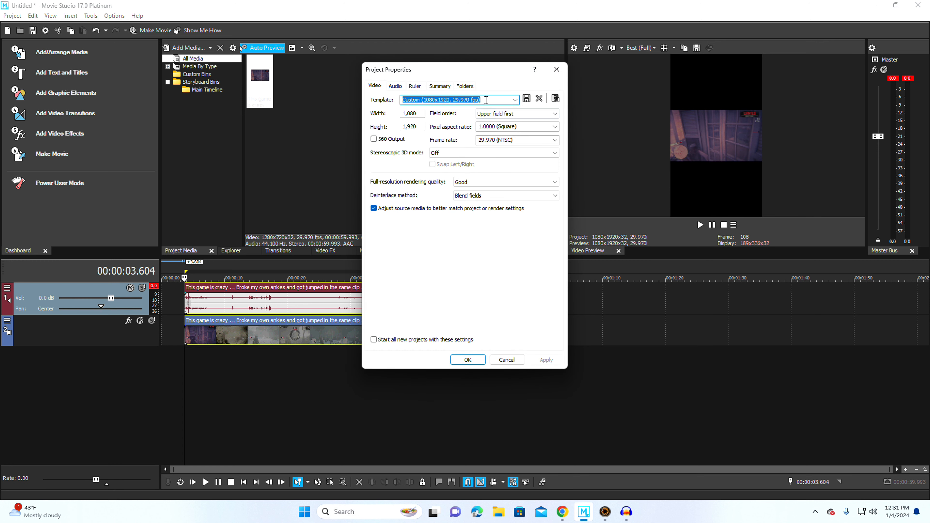
key(BackSpace)
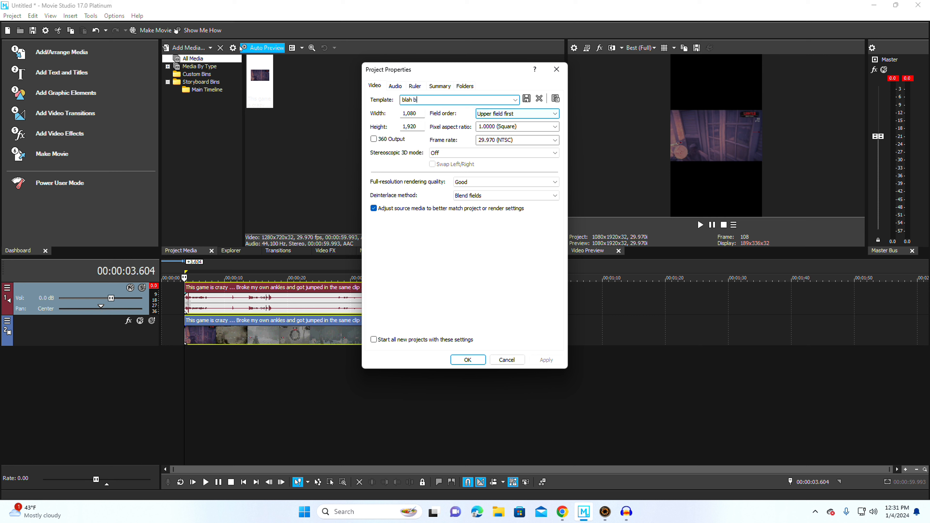
text(blah blah)
click(526, 98)
click(526, 98)
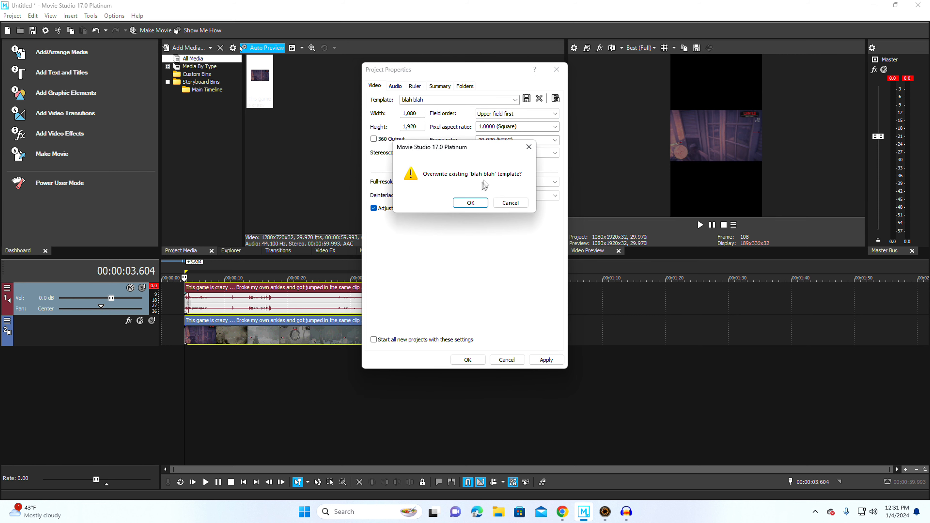
click(529, 148)
click(515, 99)
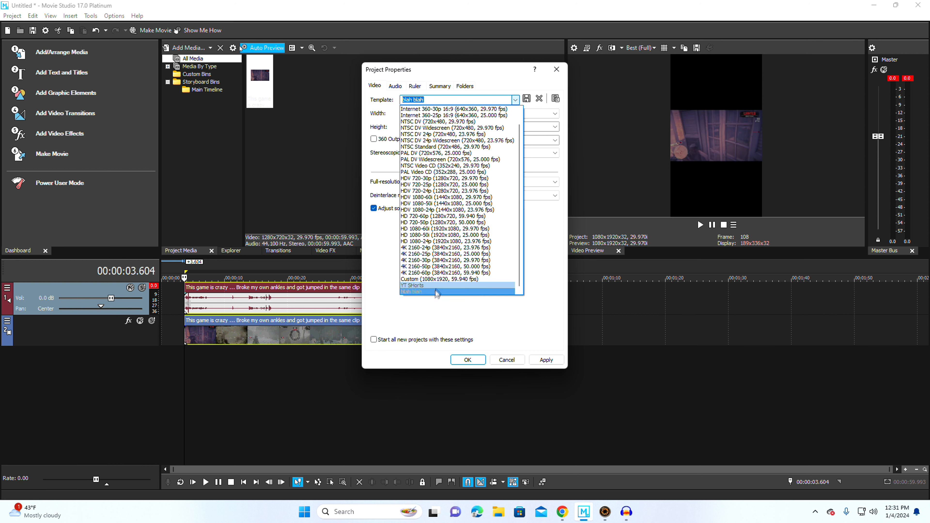
click(422, 306)
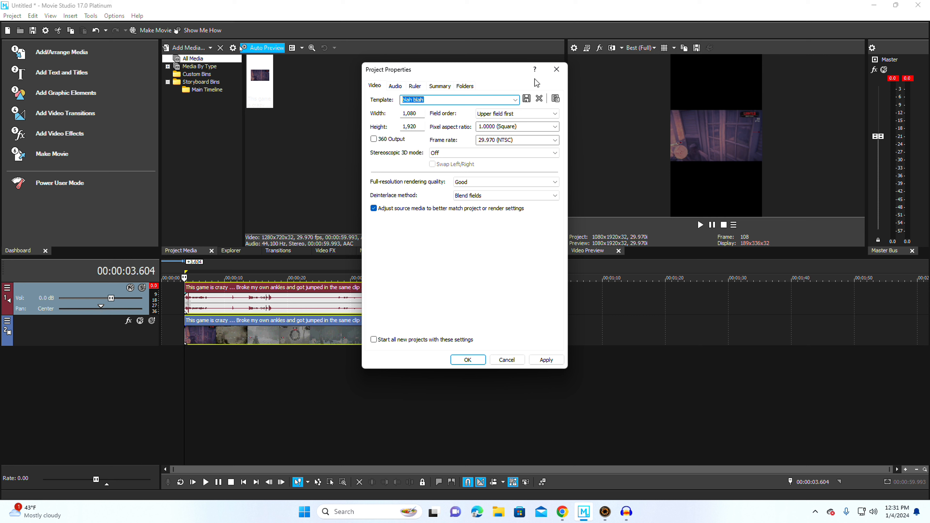
click(556, 70)
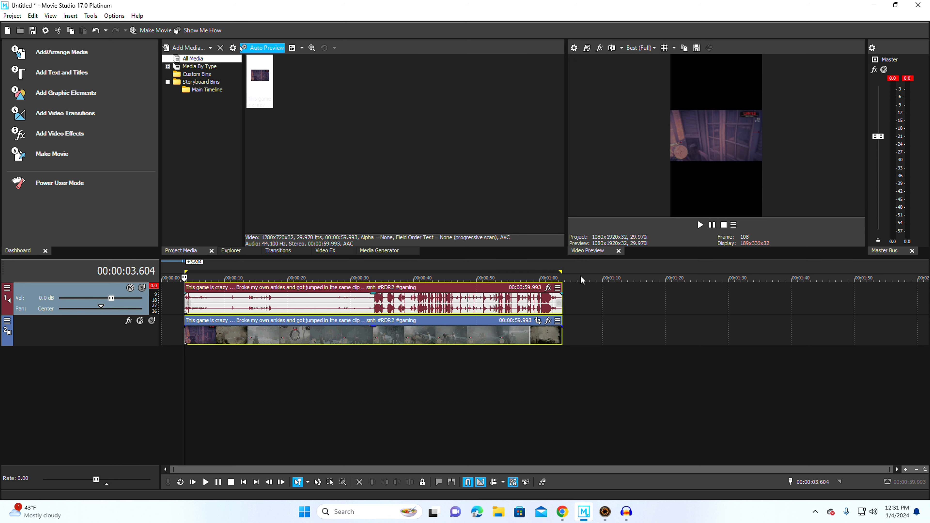
Step: Bring up the Render As dialog and look through the MAGIX HEVC/AAC MP4 render templates
click(14, 17)
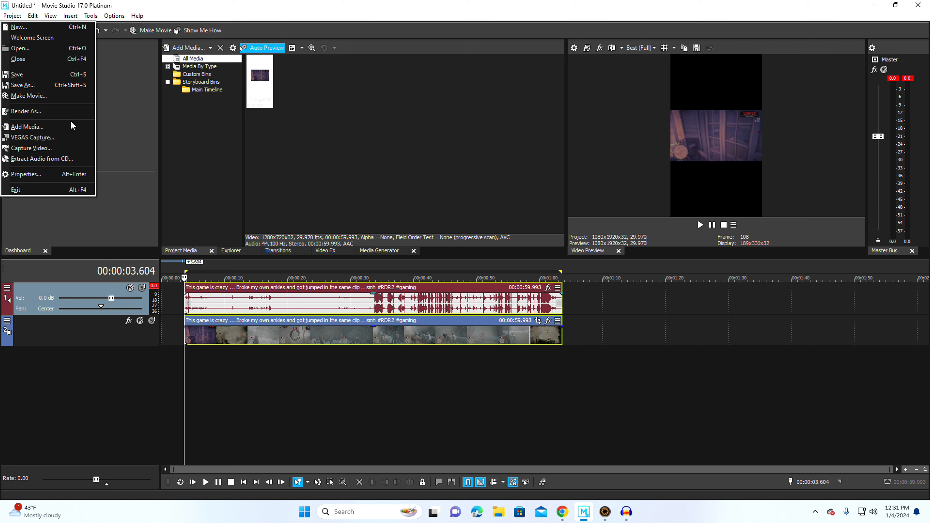
click(66, 111)
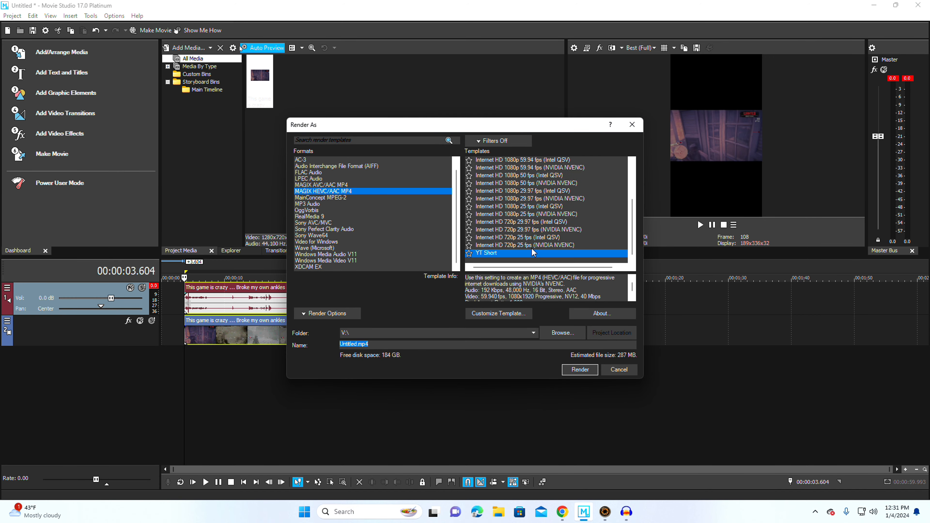
scroll(532, 251, up, 3)
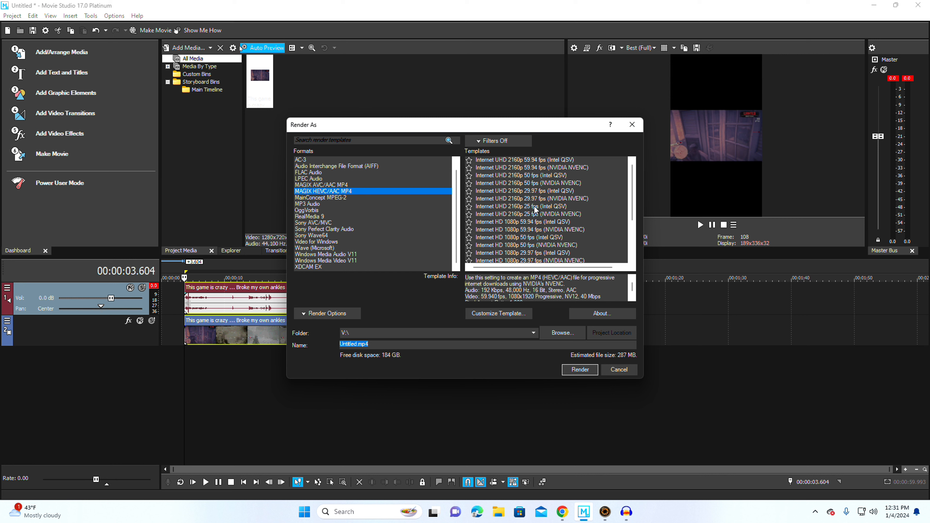
scroll(534, 206, down, 3)
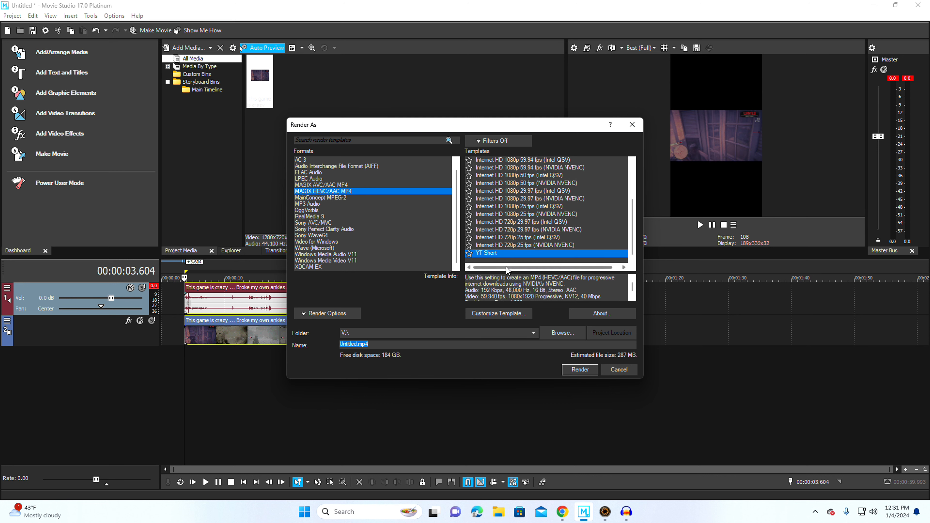
Step: Customize the Internet UHD 2160p 59.94 fps (Intel QSV) render template with a custom frame size of 1080 by 1920
click(500, 313)
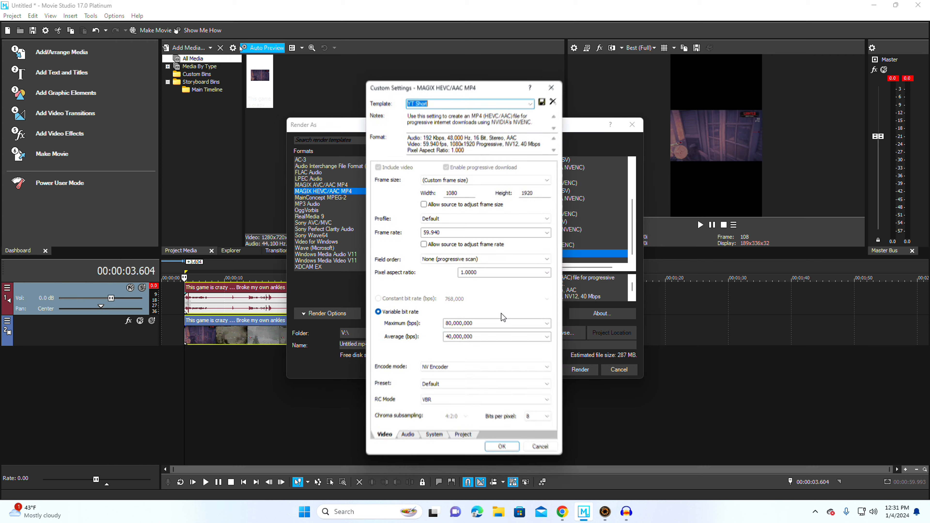
click(533, 101)
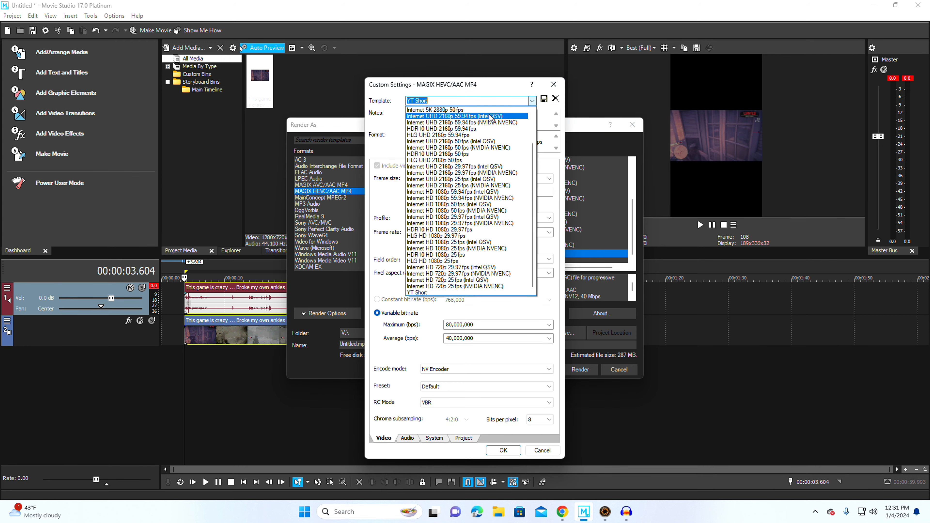
click(492, 117)
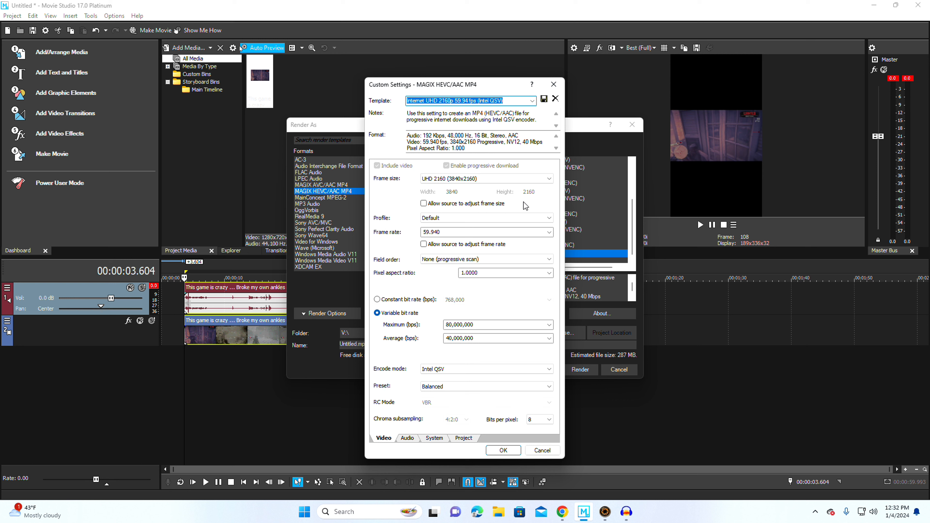
click(512, 180)
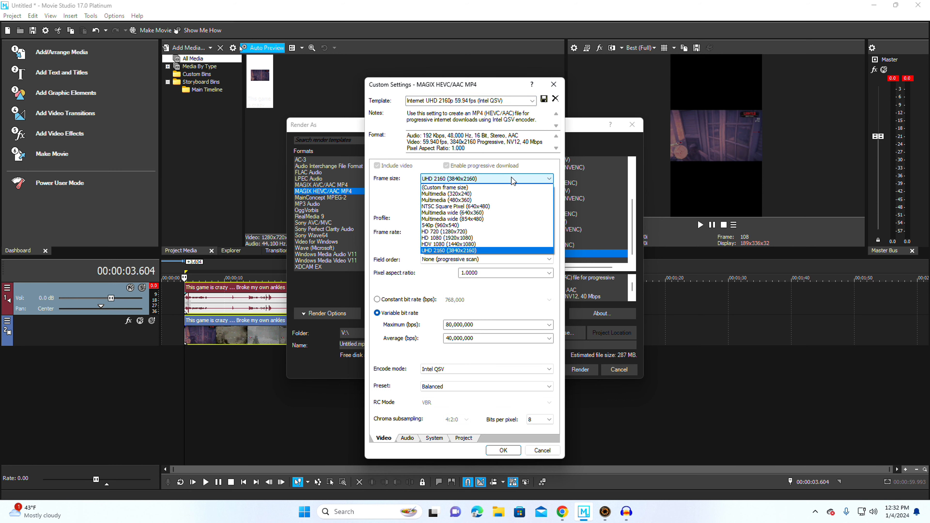
click(454, 188)
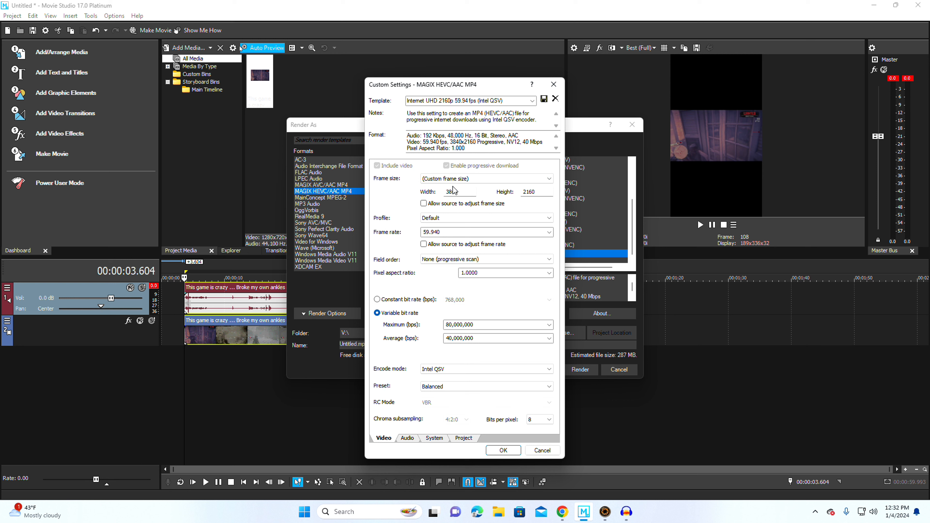
drag(469, 191, 389, 194)
key(BackSpace)
text(10)
key(Tab)
key(BackSpace)
click(503, 450)
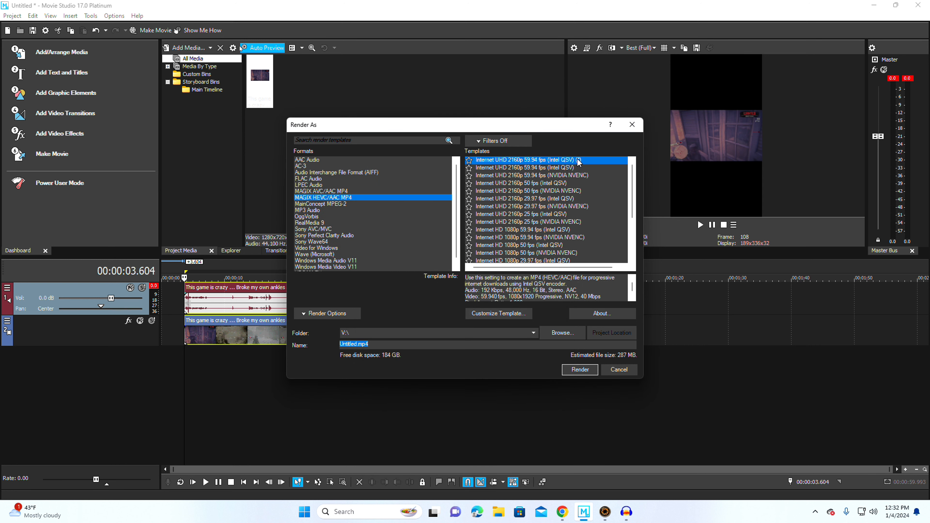
Step: Customize the MAGIX HEVC/AAC MP4 template Internet UHD 2160p 59.94 fps (NVIDIA NVENC) with a custom frame size of 1080 by 1920
scroll(582, 209, down, 3)
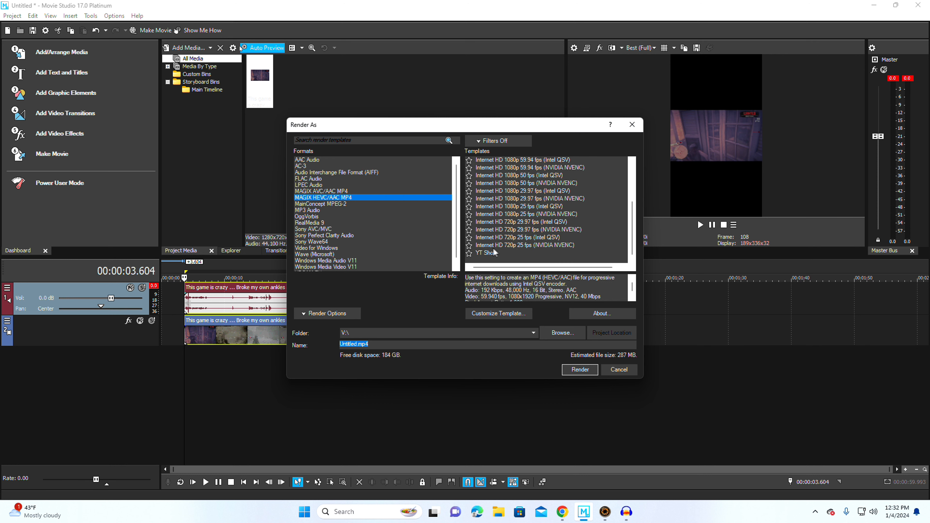
scroll(620, 201, up, 3)
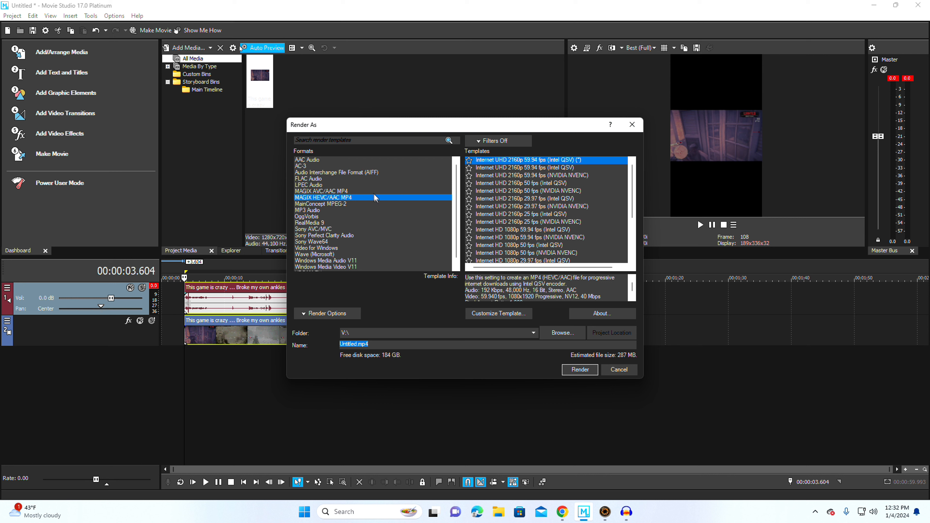
click(361, 191)
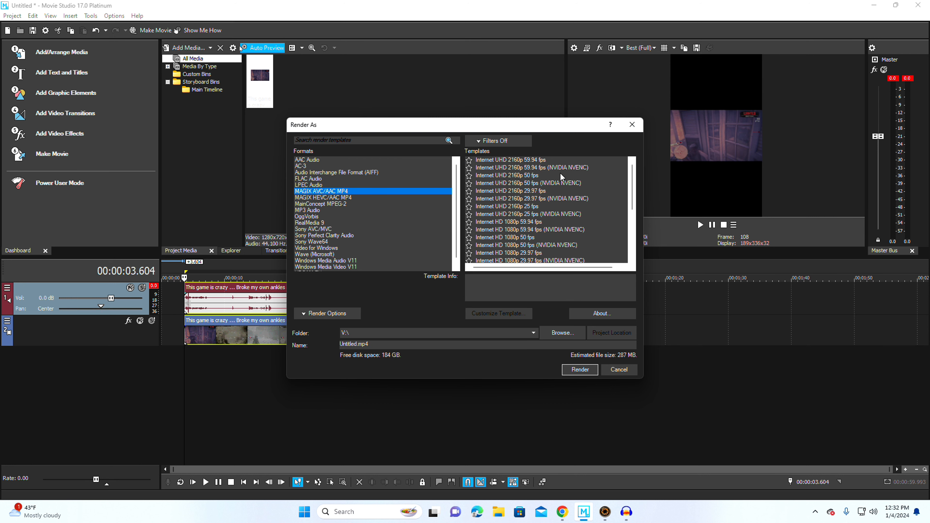
click(361, 198)
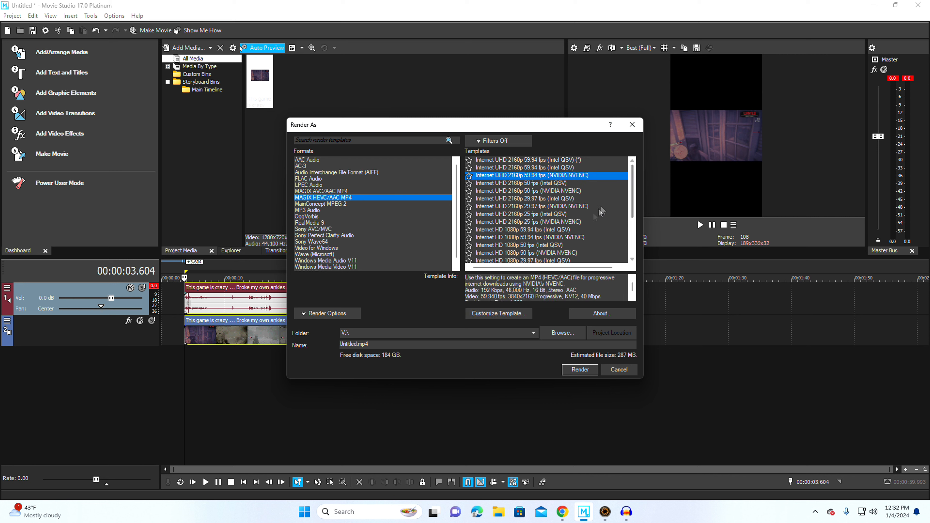
click(497, 313)
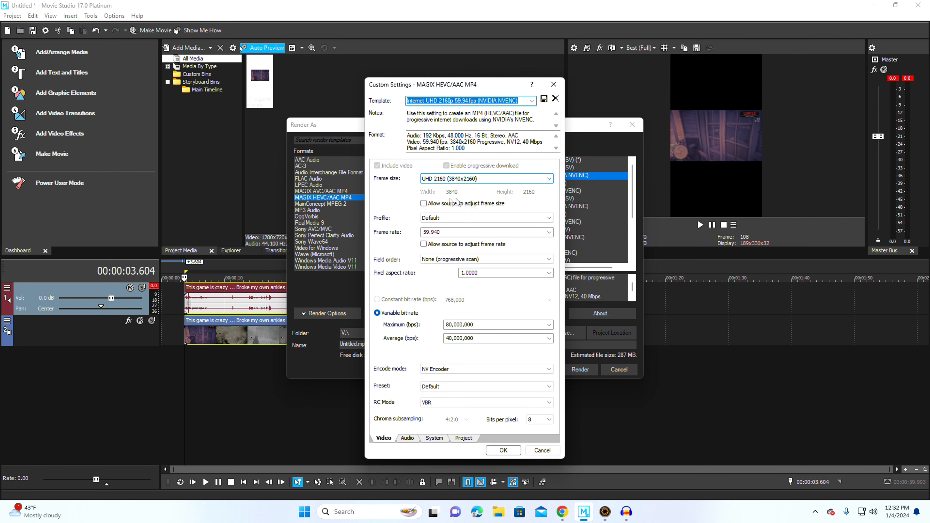
click(491, 182)
click(468, 188)
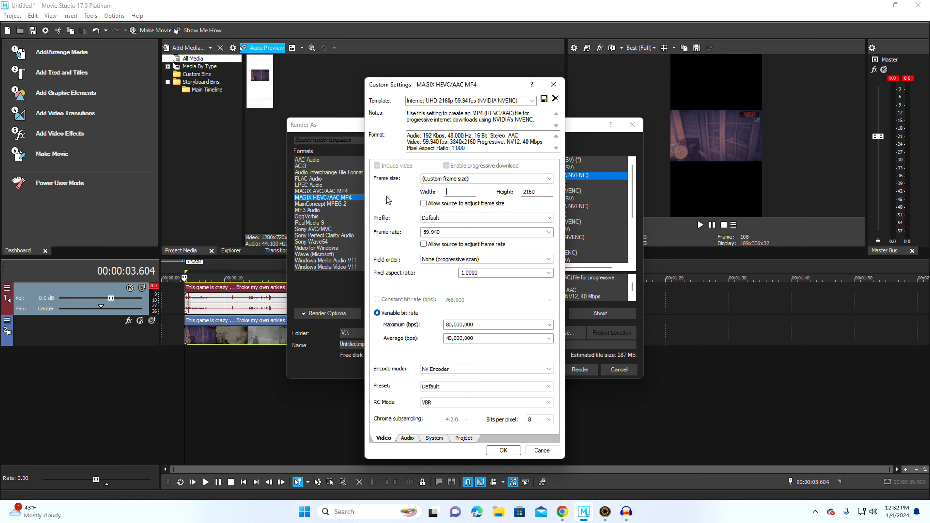
double_click(530, 191)
click(507, 450)
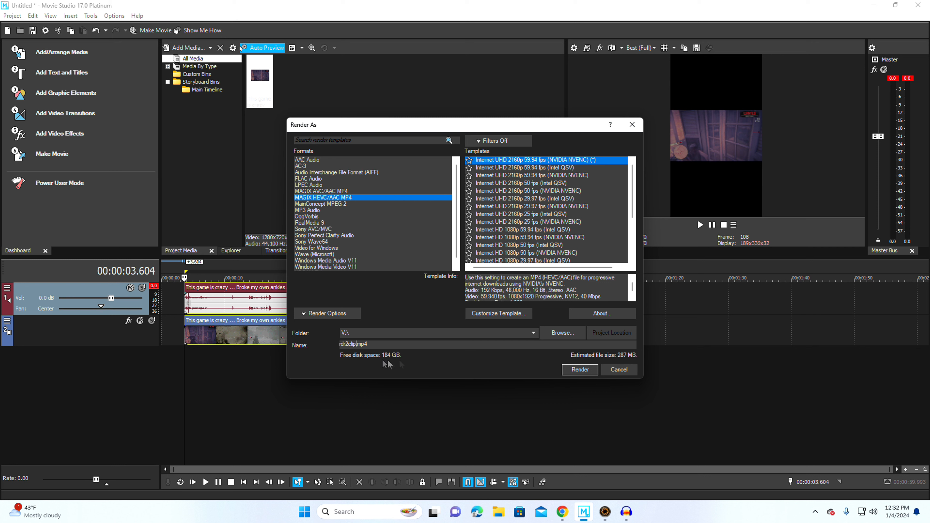
Step: Name the output file rdr2clip.mp4 and start rendering it
click(583, 371)
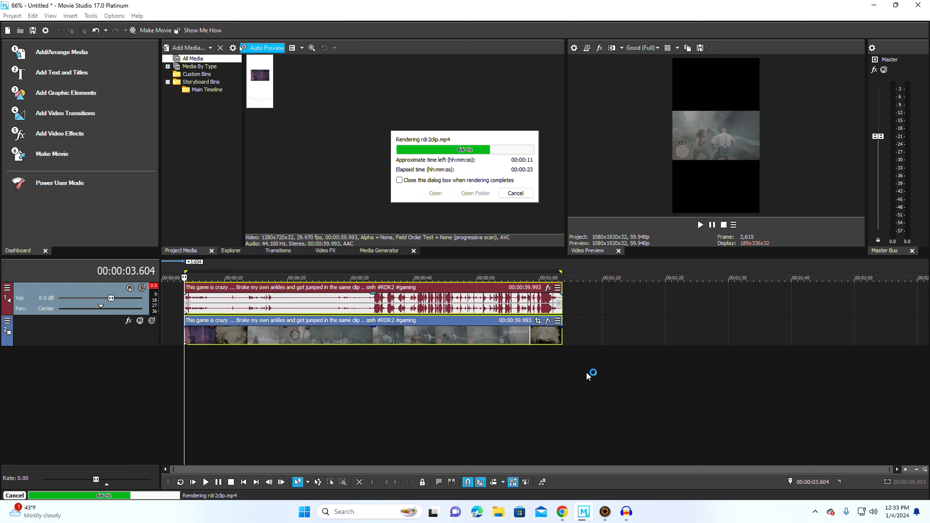
Step: Switch to Chrome and play the letterboxed RDR2 Short from the channel's Shorts page
click(563, 512)
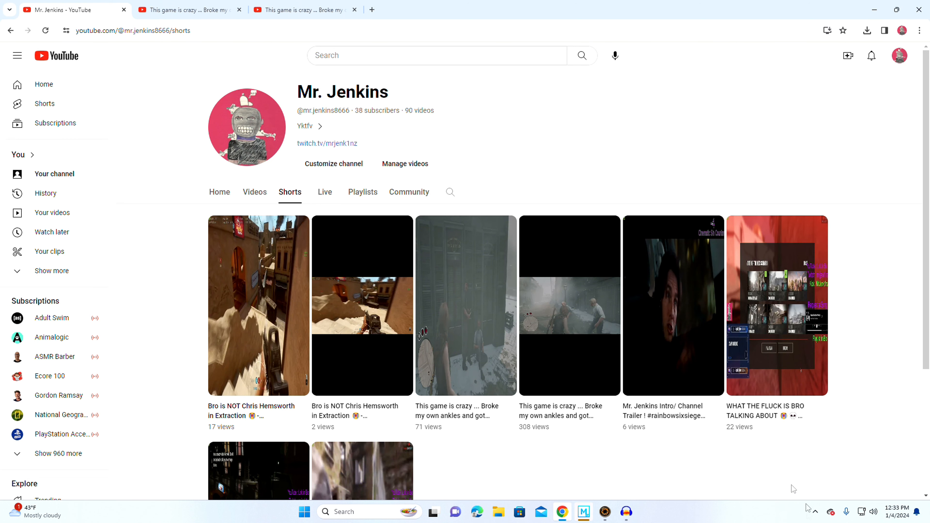
click(576, 289)
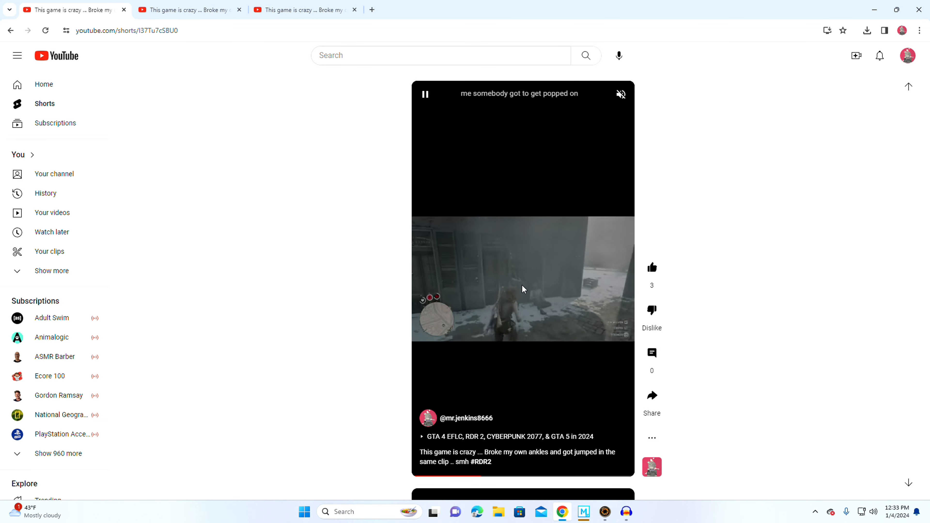
click(621, 95)
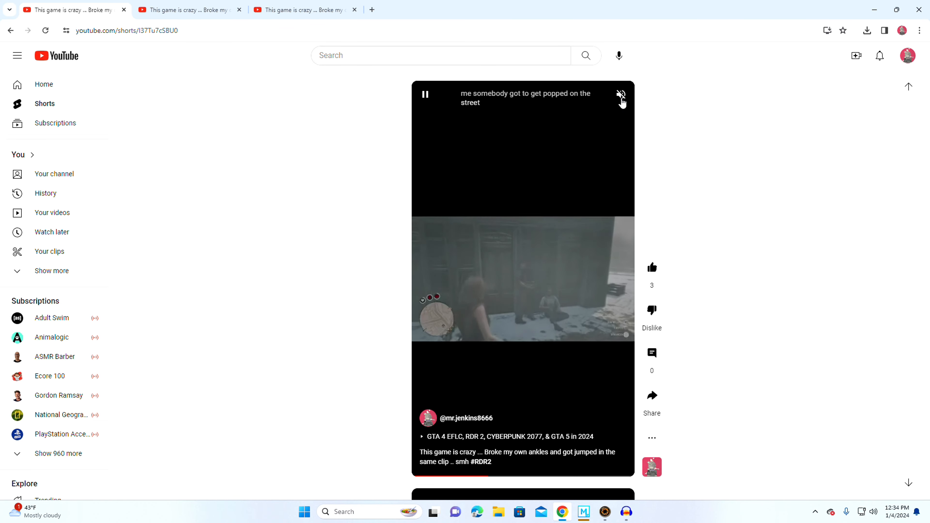
click(621, 95)
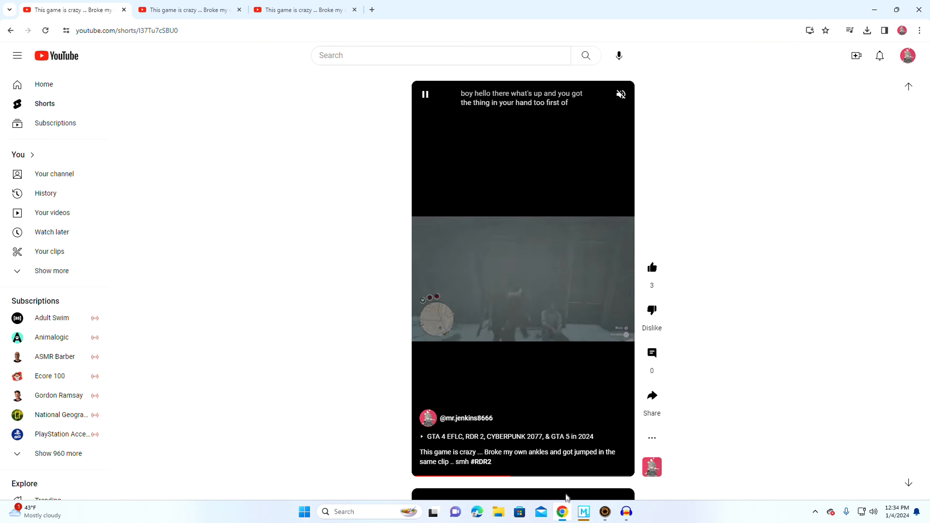
Step: Switch back to Movie Studio and close the rdr2clip.mp4 rendering dialog
click(583, 511)
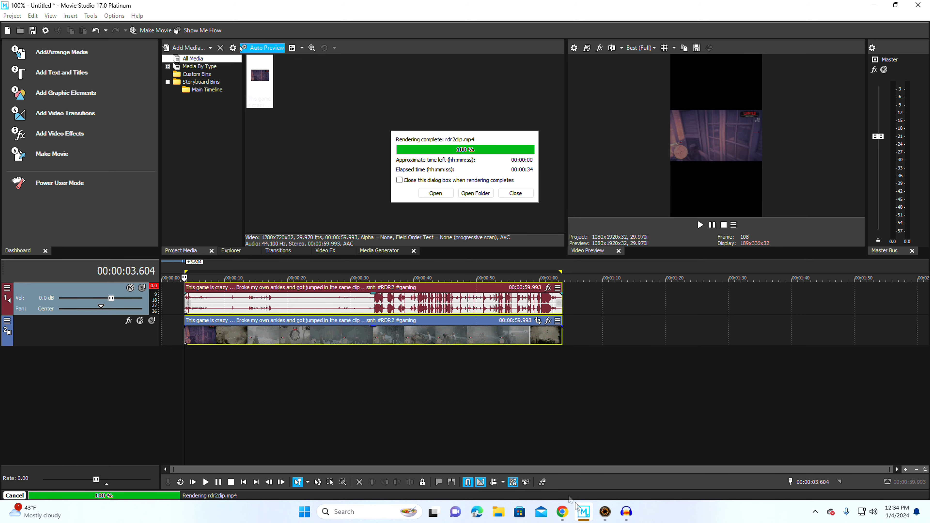
click(523, 194)
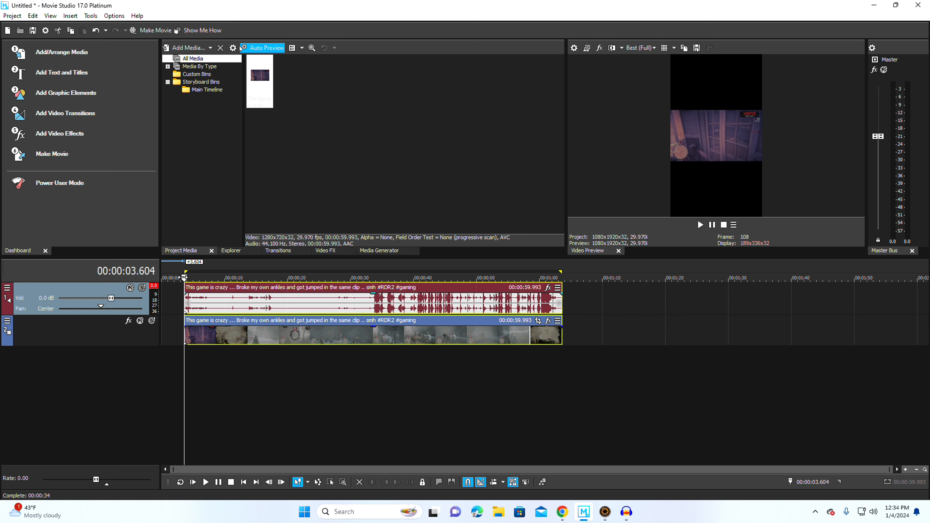
mouse_move(184, 278)
mouse_down()
mouse_move(206, 277)
mouse_move(184, 278)
mouse_up()
drag(201, 287, 184, 308)
Step: Bring up Track Motion for the video track and enlarge its window to reveal the position settings and frame workspace
right_click(66, 333)
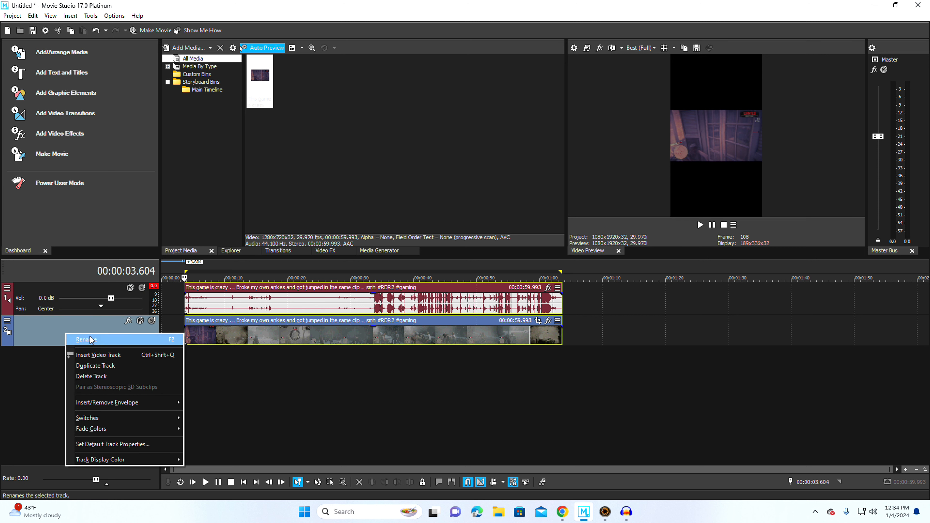
click(6, 324)
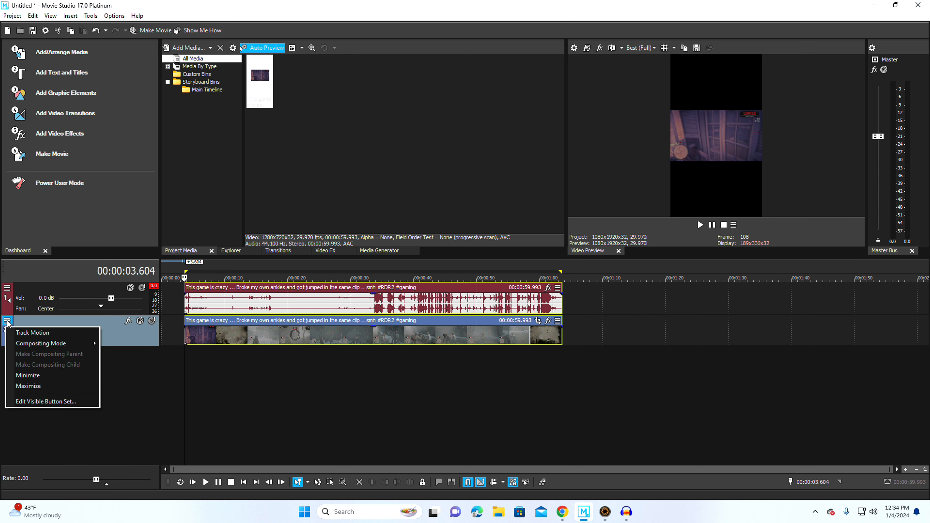
click(64, 335)
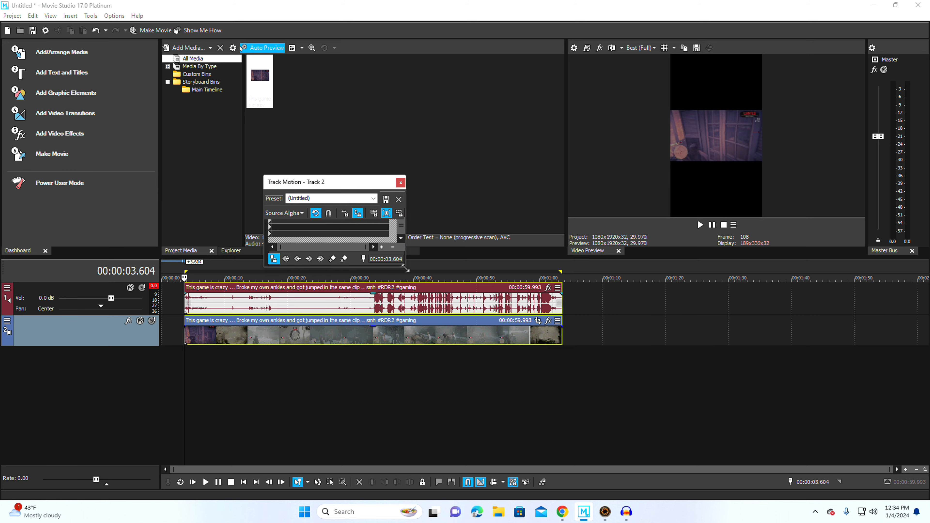
drag(405, 270, 639, 405)
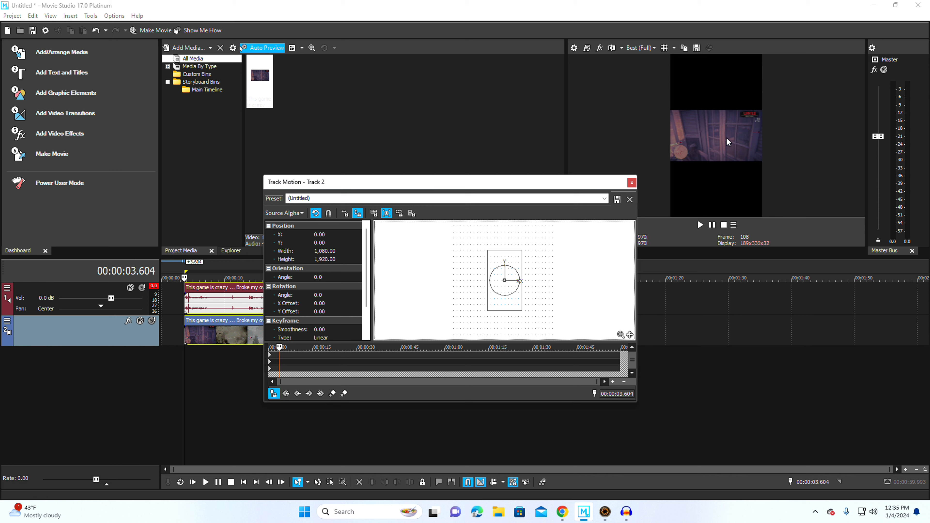
Step: Try resizing the track frame with Scale About Center on, making it about 538 wide and 4,087 high
scroll(531, 261, down, 2)
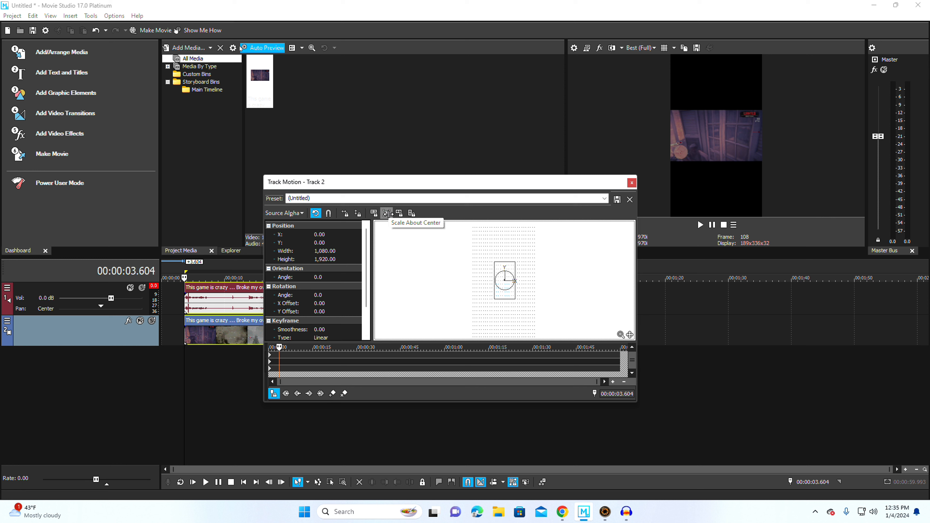
click(387, 213)
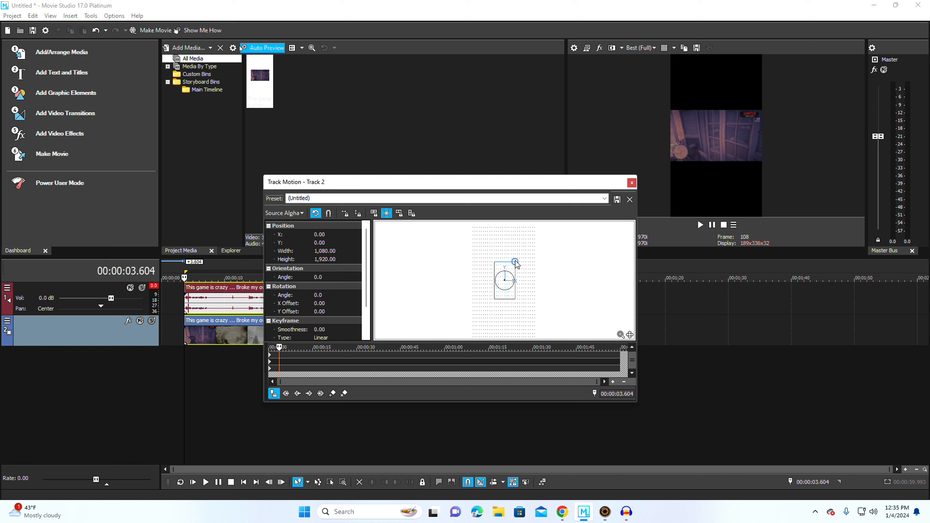
drag(516, 264, 509, 261)
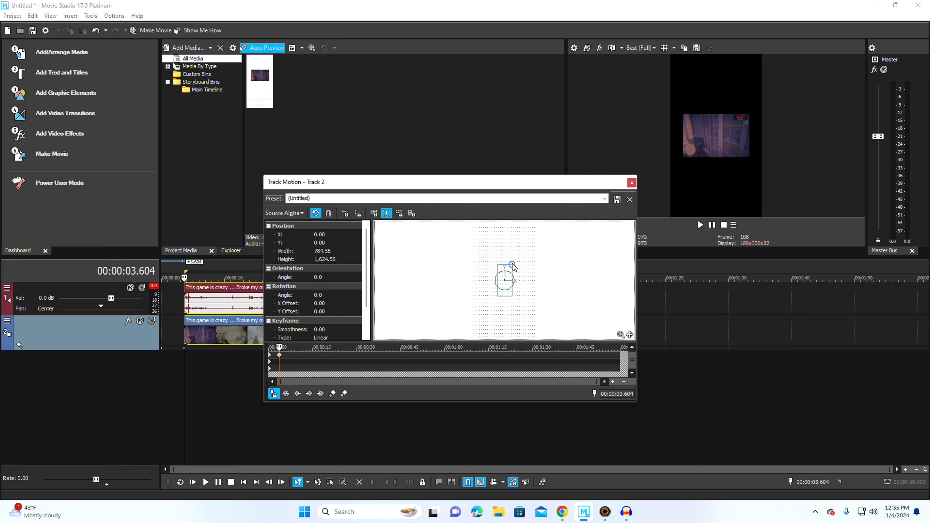
click(387, 214)
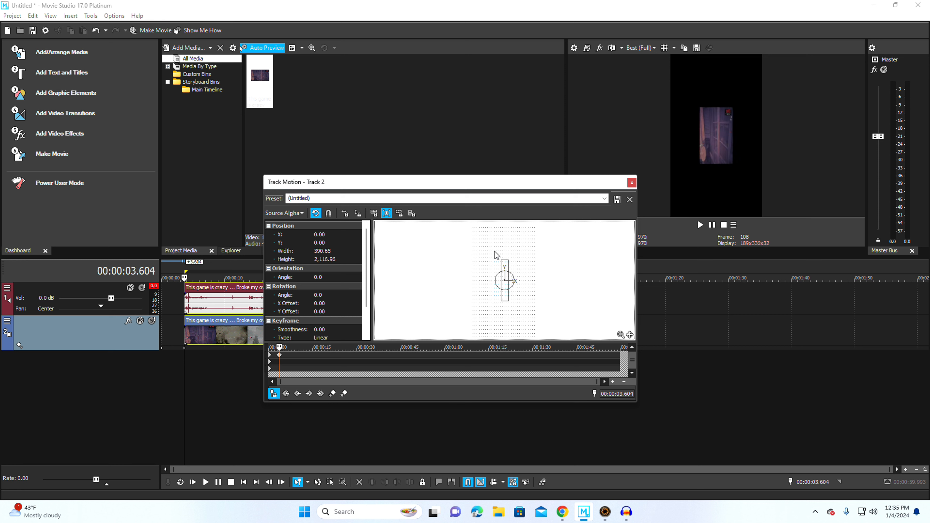
drag(509, 262, 513, 240)
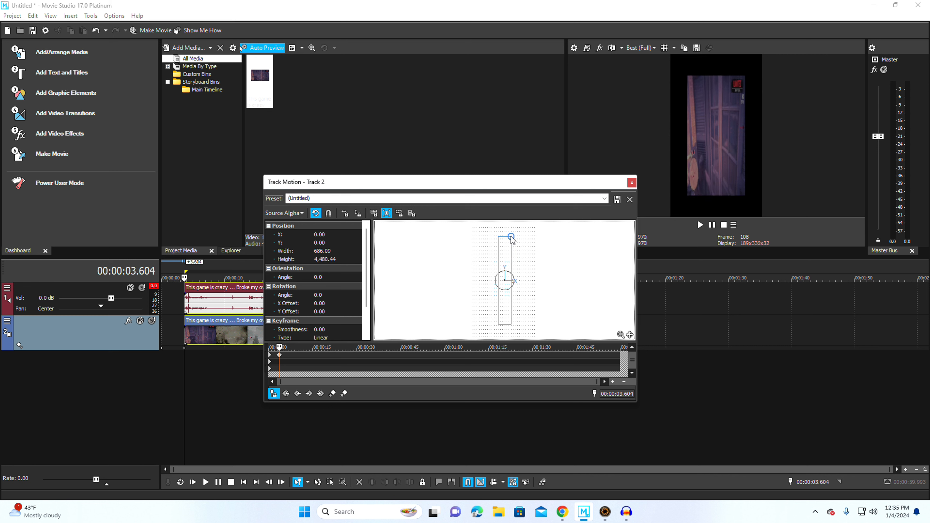
mouse_move(513, 240)
mouse_down()
mouse_move(512, 224)
mouse_move(511, 244)
mouse_up()
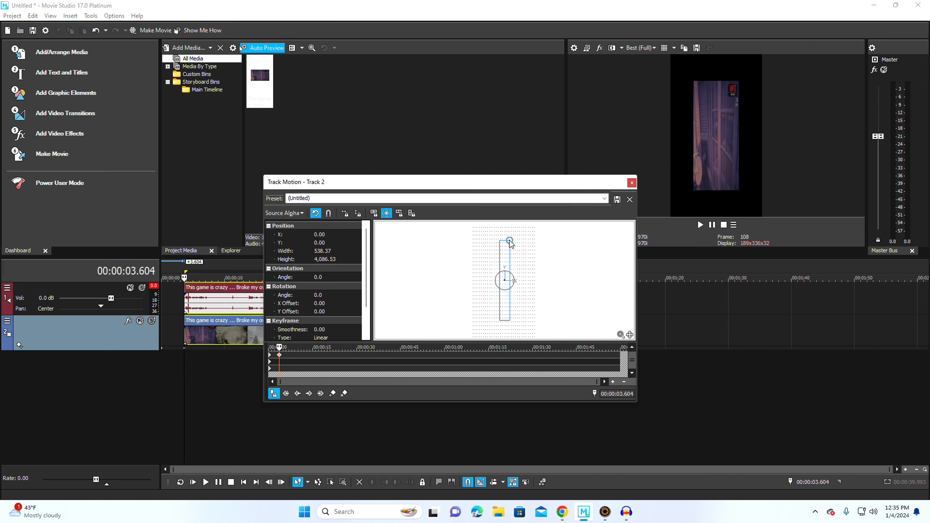
Step: Try resizing the frame from its corner with Scale About Center off, and restore the box
click(387, 215)
mouse_move(510, 241)
mouse_down()
mouse_move(528, 248)
mouse_move(500, 246)
mouse_move(515, 251)
mouse_move(507, 253)
mouse_up()
right_click(519, 261)
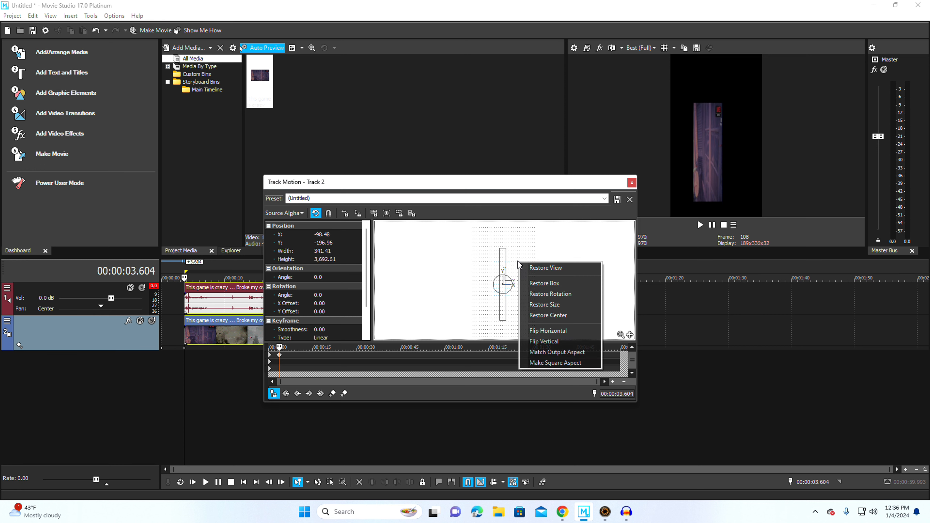
click(553, 284)
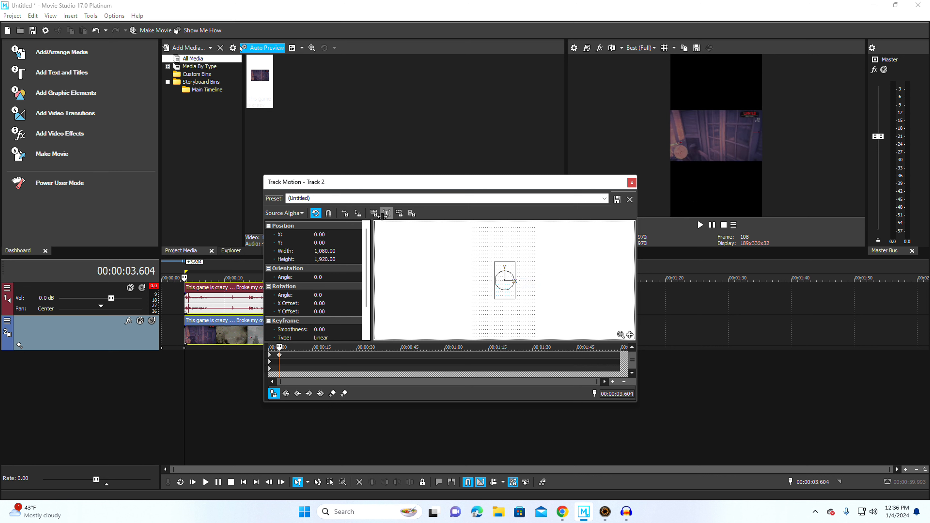
Step: Turn on Scale About Center and stretch the track frame to about 785 wide and 6,056 high
click(387, 213)
drag(516, 264, 516, 239)
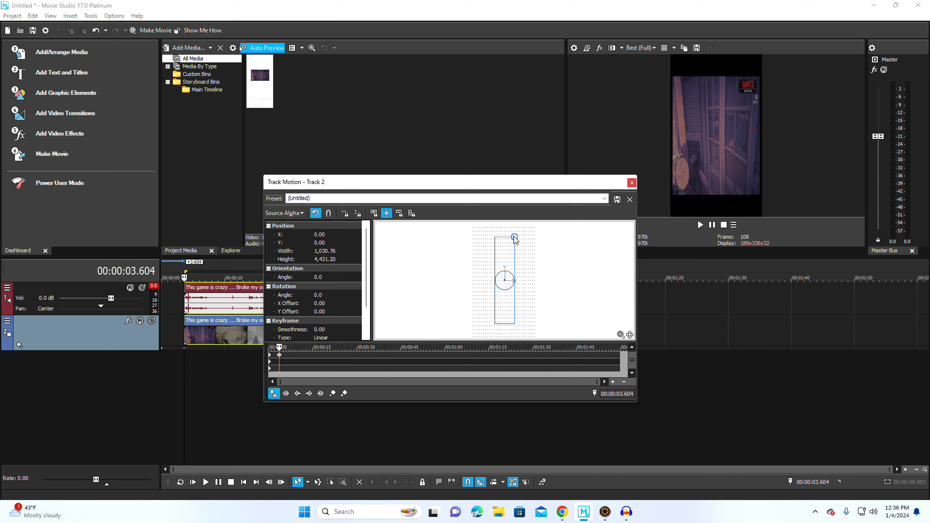
drag(515, 239, 513, 229)
drag(514, 229, 516, 229)
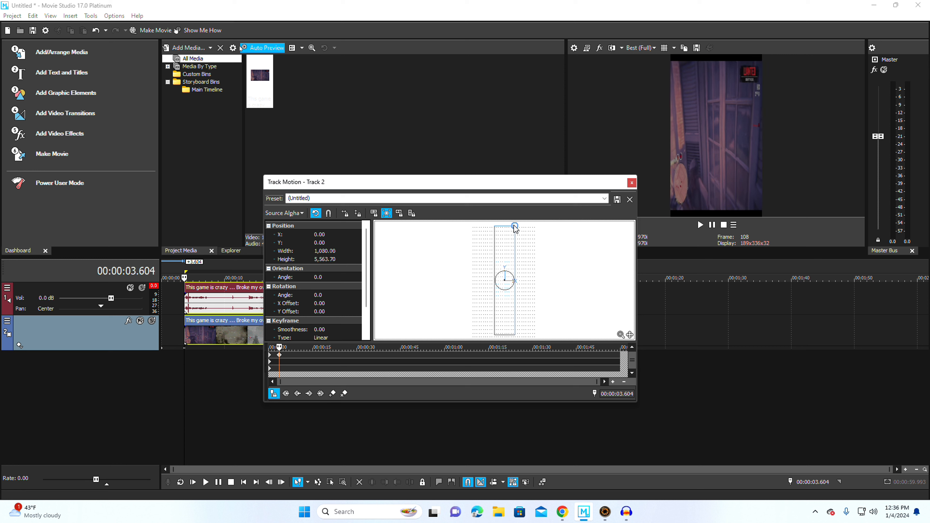
drag(516, 229, 512, 222)
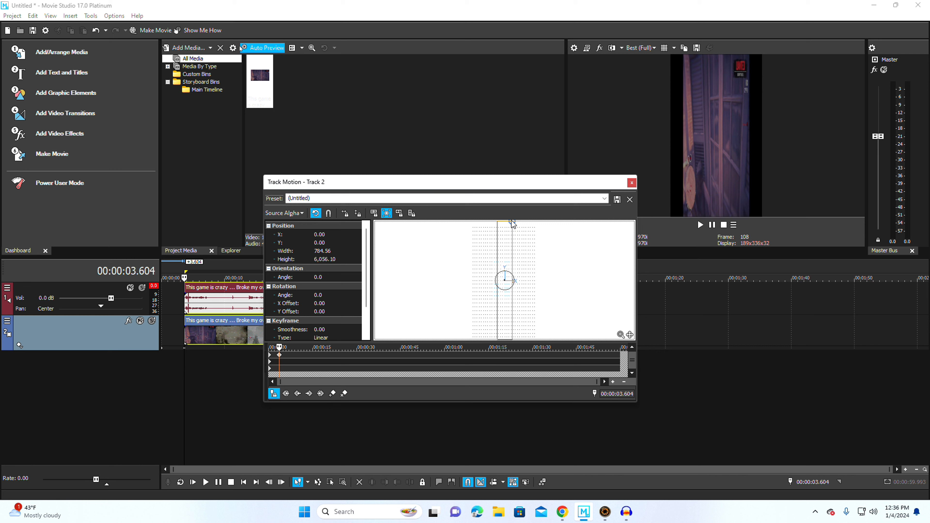
Step: Restore the track frame and stretch it about its center to about 834 wide and 6,056 high
click(7, 321)
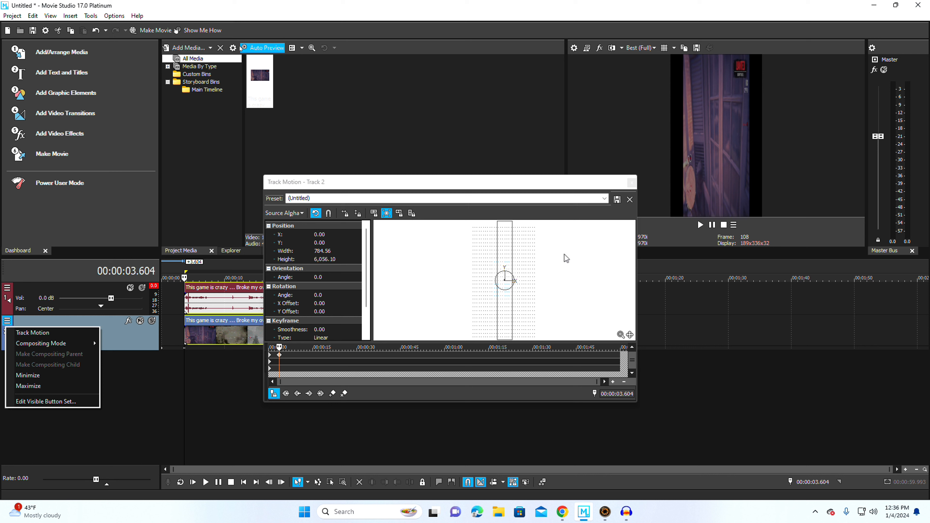
click(505, 277)
drag(518, 280, 499, 297)
right_click(499, 297)
click(511, 305)
drag(516, 264, 514, 222)
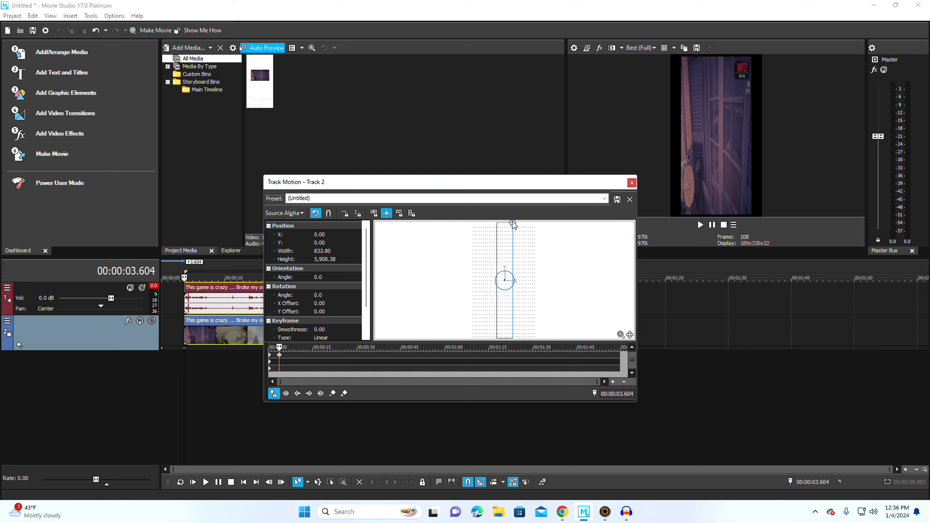
drag(514, 222, 513, 221)
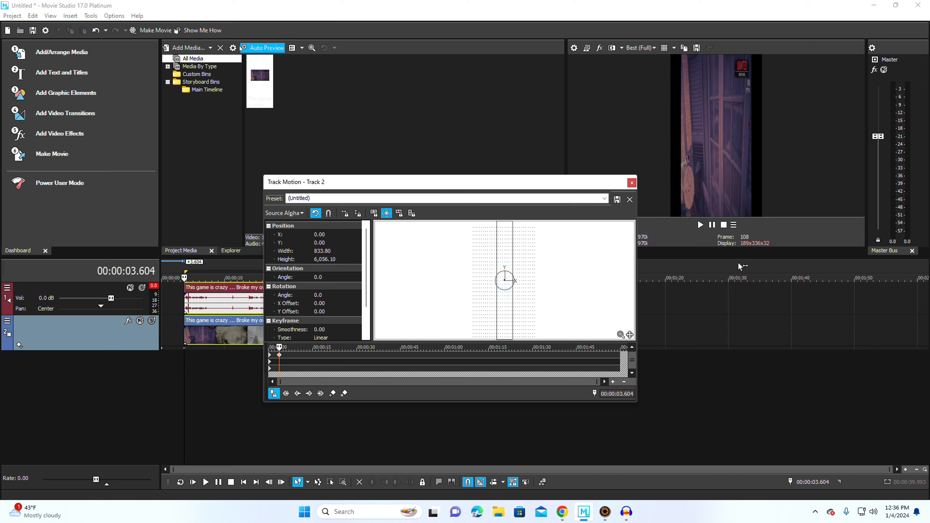
Step: Enlarge the video preview and close the Project Media, Explorer, Transitions, Video FX, Media Generator and Dashboard windows
drag(735, 258, 736, 435)
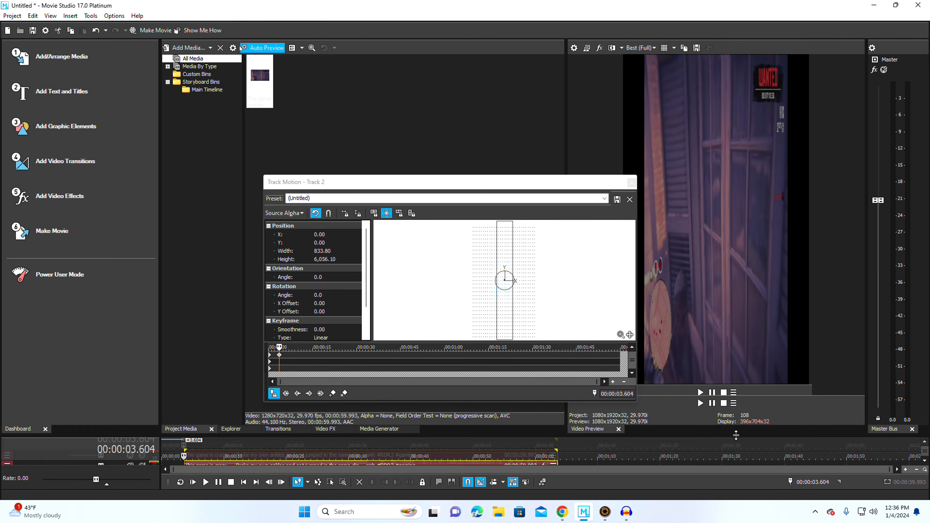
click(212, 429)
click(200, 429)
click(200, 429)
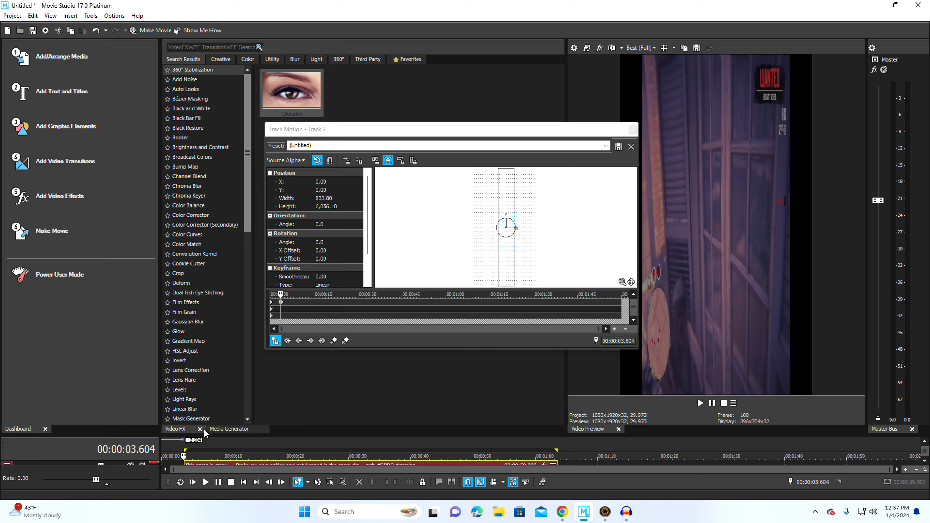
click(199, 429)
click(216, 429)
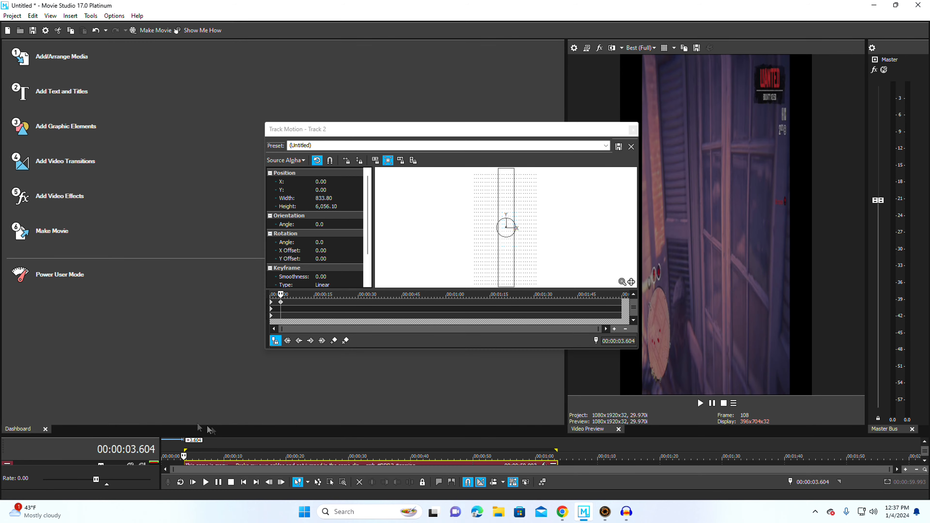
click(45, 429)
Step: Move Track Motion clear of the preview and stretch the track frame to about 1,089 wide and 6,091 high
drag(533, 131, 209, 149)
scroll(219, 239, up, 5)
drag(274, 224, 285, 396)
drag(253, 237, 256, 278)
scroll(256, 278, up, 2)
drag(258, 246, 255, 281)
drag(233, 251, 241, 249)
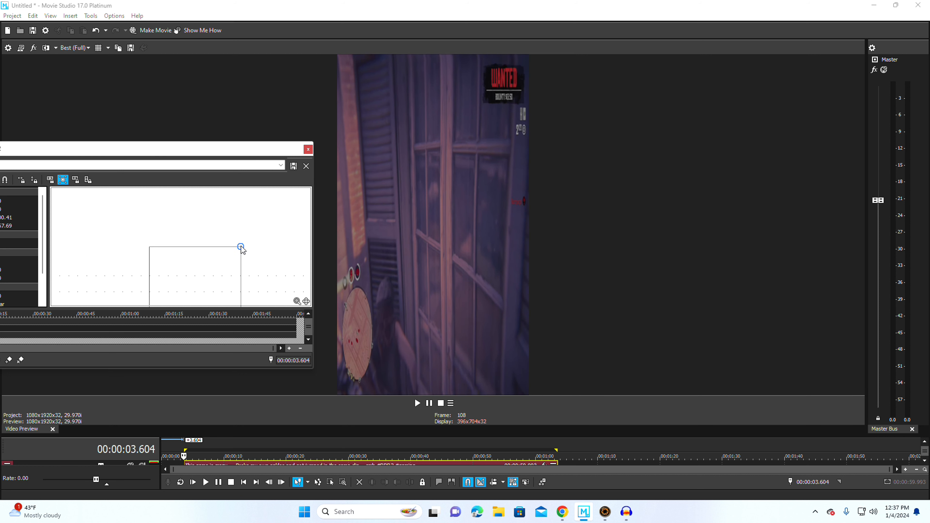
drag(242, 250, 241, 248)
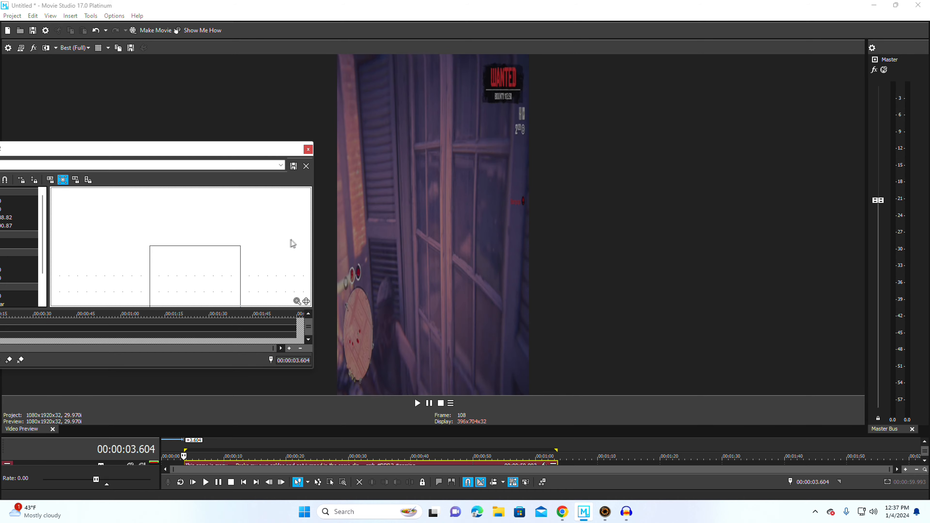
Step: Bring the timeline tracks back into view and set the Track Motion keyframe at 00:00:03.604 to Hold
drag(272, 148, 620, 168)
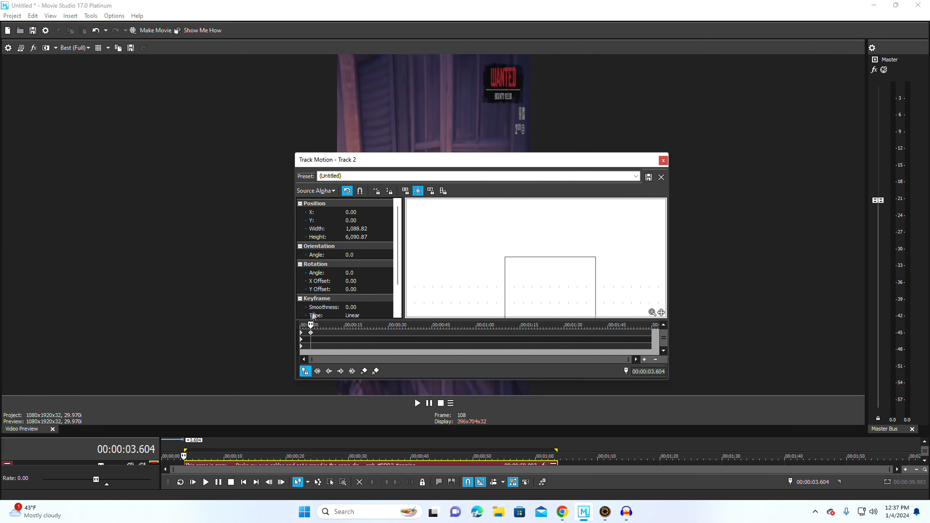
drag(285, 435, 301, 288)
right_click(312, 337)
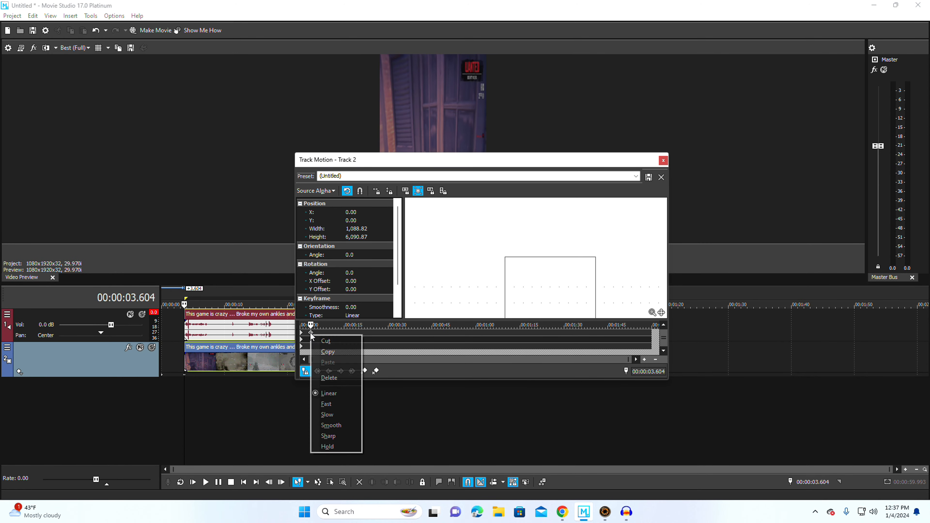
click(330, 447)
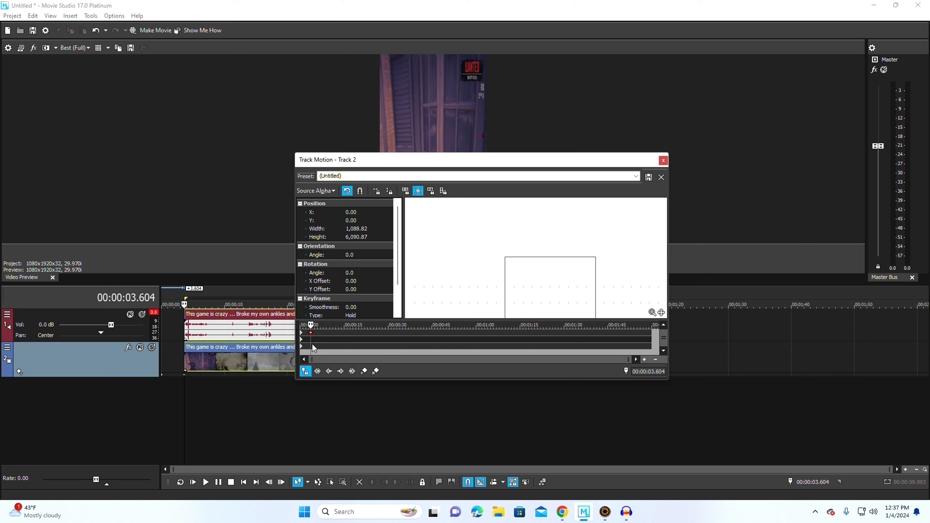
Step: Copy the 00:00:03.604 keyframe and cut it from Track 2's motion timeline
right_click(312, 336)
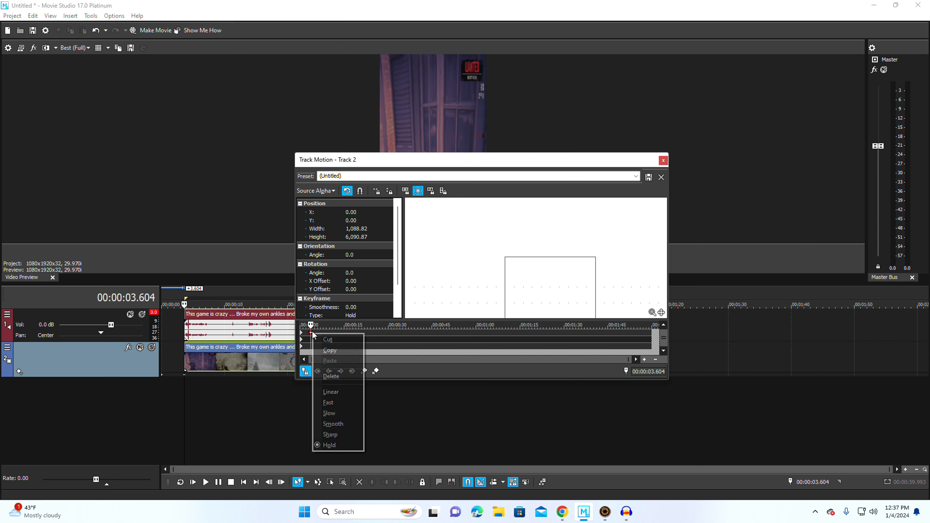
click(327, 352)
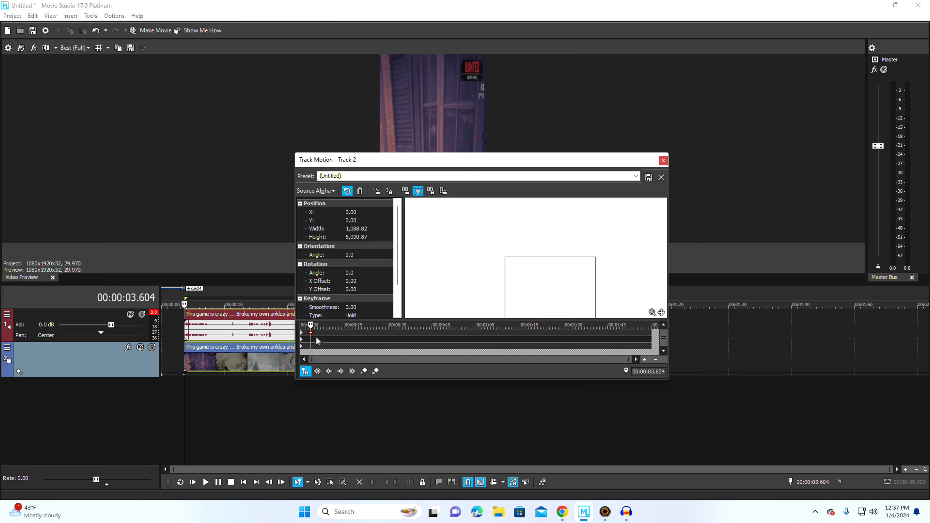
right_click(312, 336)
click(318, 343)
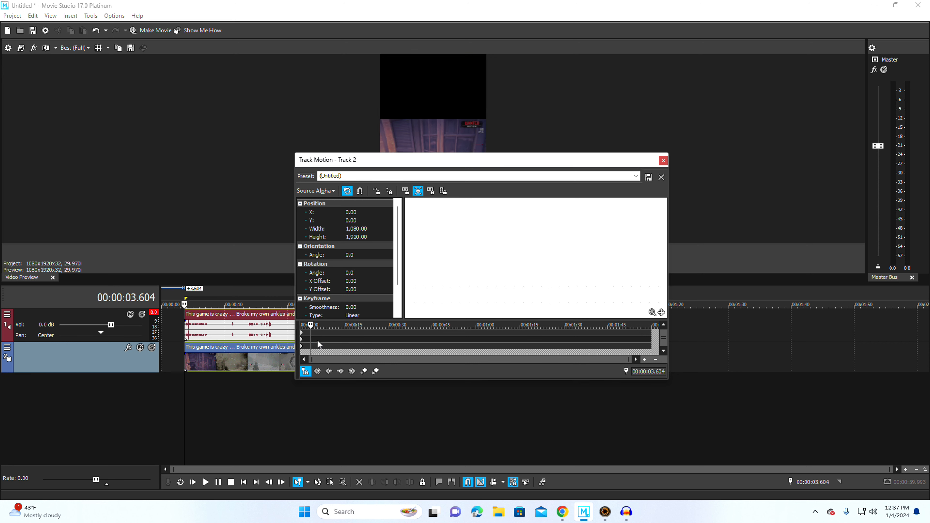
Step: Paste the copied Hold keyframe onto Track 2's motion keyframe at 00:00:00.000 and check the clip's first frame at 00:00:03.604
click(302, 334)
right_click(301, 335)
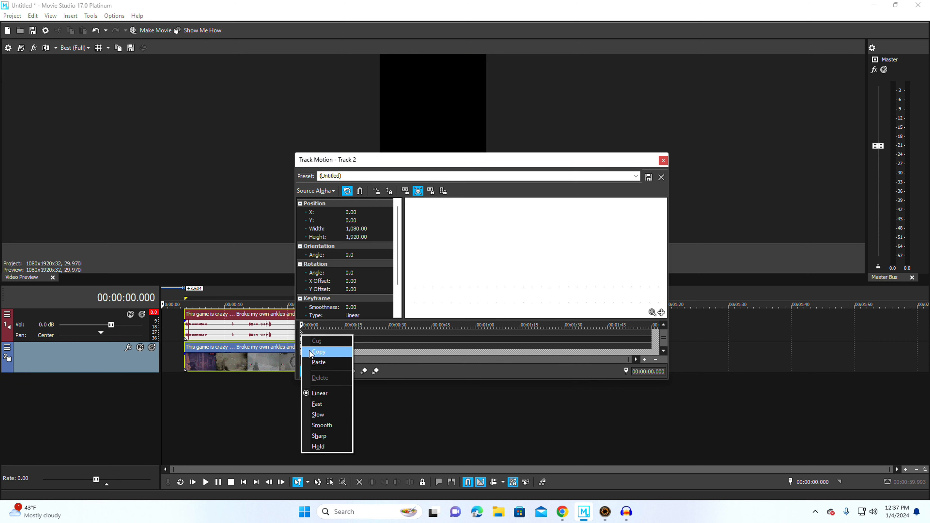
click(318, 362)
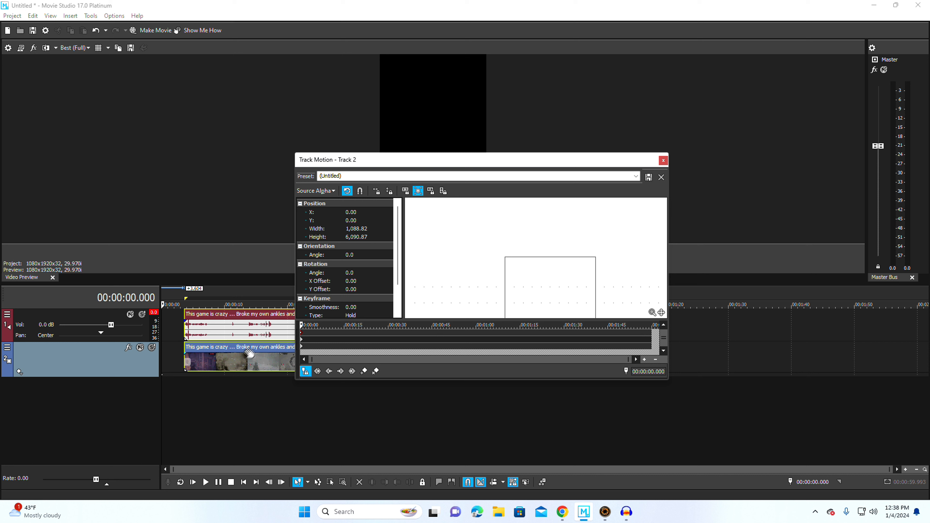
click(184, 304)
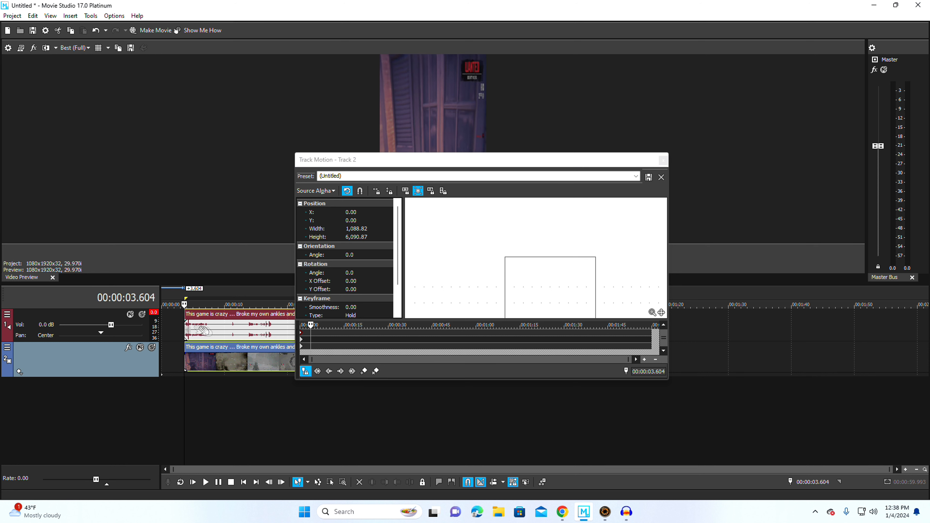
right_click(302, 334)
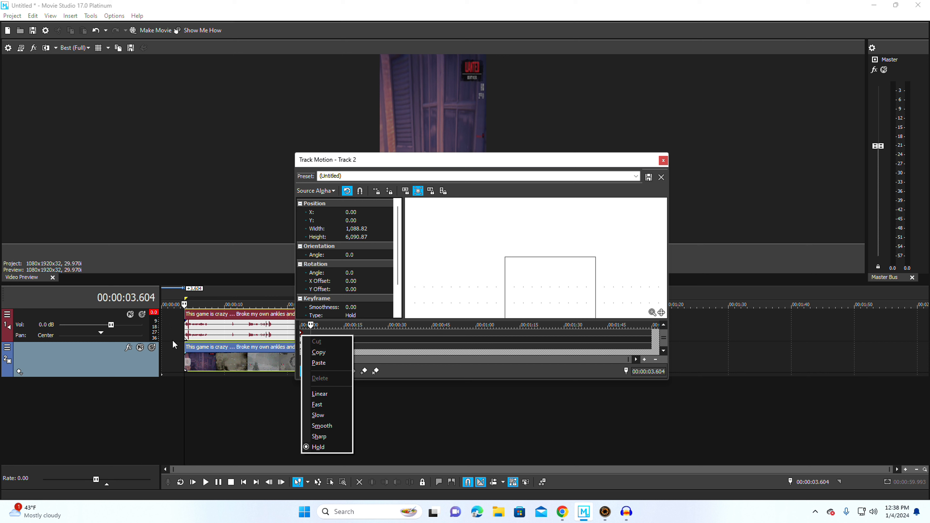
click(278, 397)
click(303, 337)
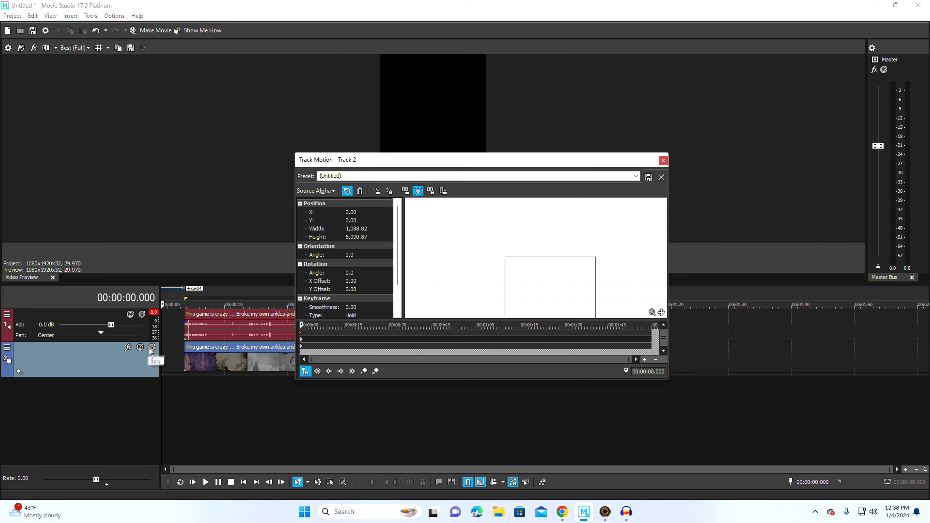
Step: Check the stretched picture at 00:00:23.924, and move Track Motion clear of the preview and close it
click(174, 329)
drag(173, 291, 312, 291)
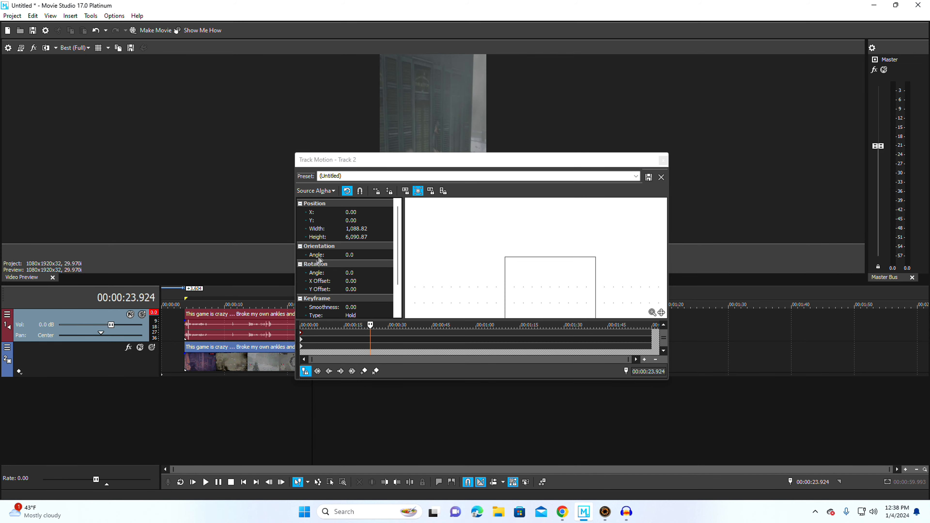
drag(460, 156, 564, 236)
click(768, 238)
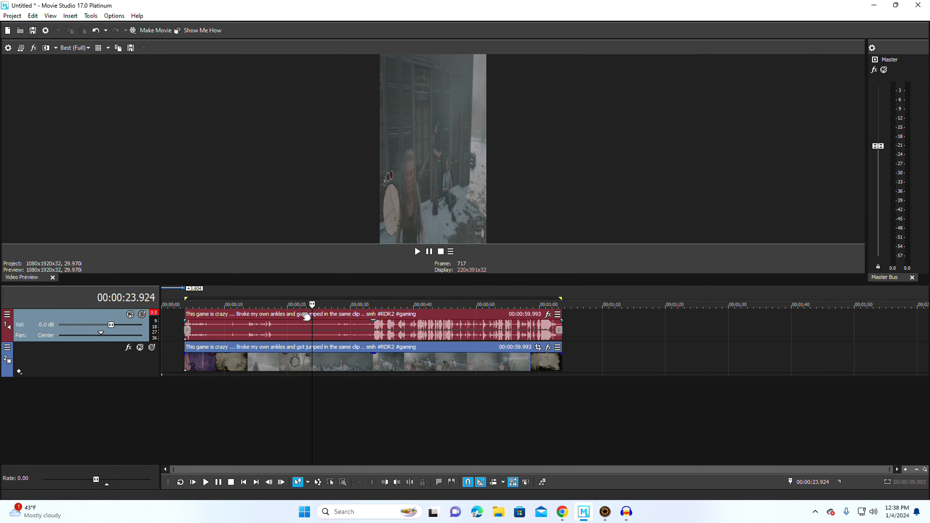
Step: Play the stretched clip from 00:00:38.539 and pause it at 00:00:54.388
drag(312, 304, 405, 304)
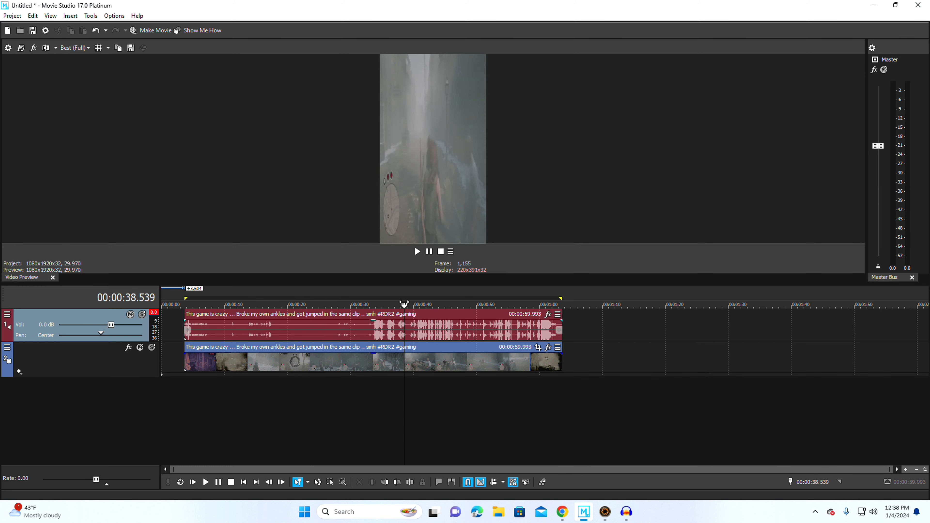
click(416, 253)
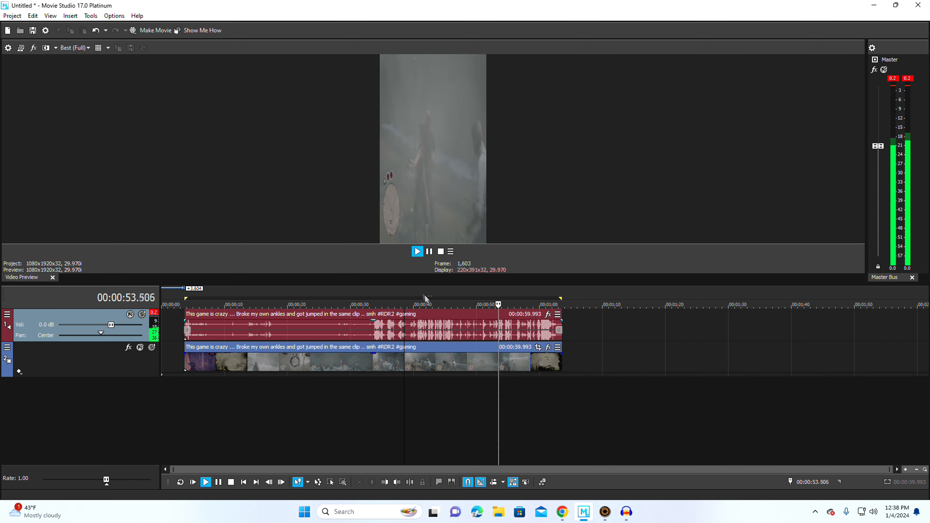
click(418, 252)
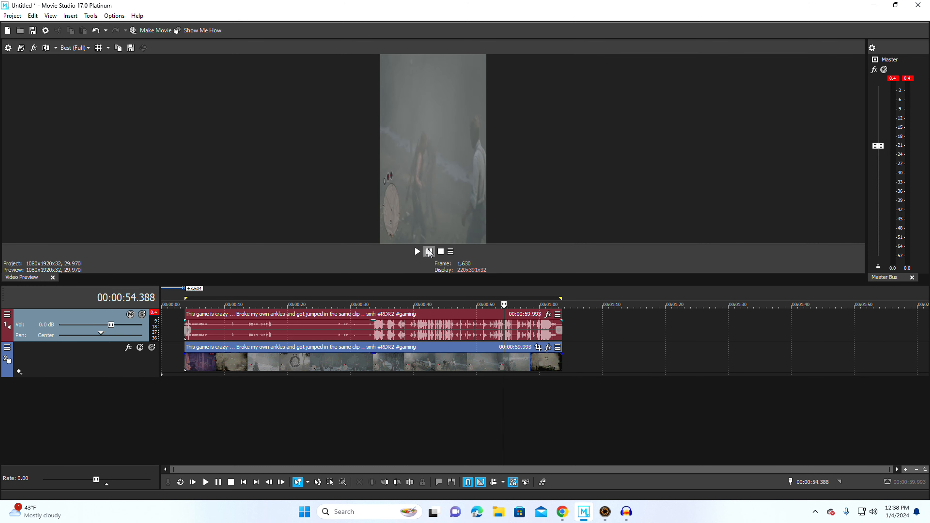
Step: Set the project's full-resolution rendering quality to Best, go through its audio properties and apply the settings
click(45, 30)
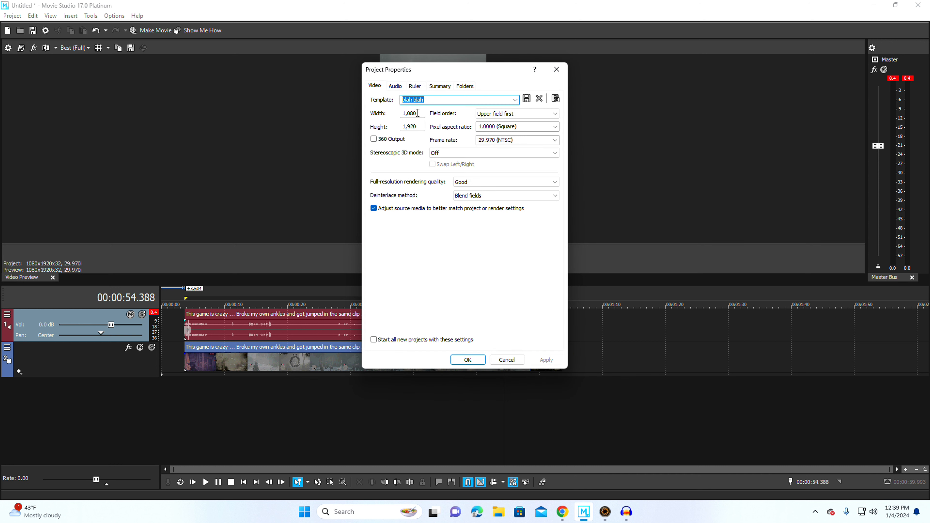
click(515, 181)
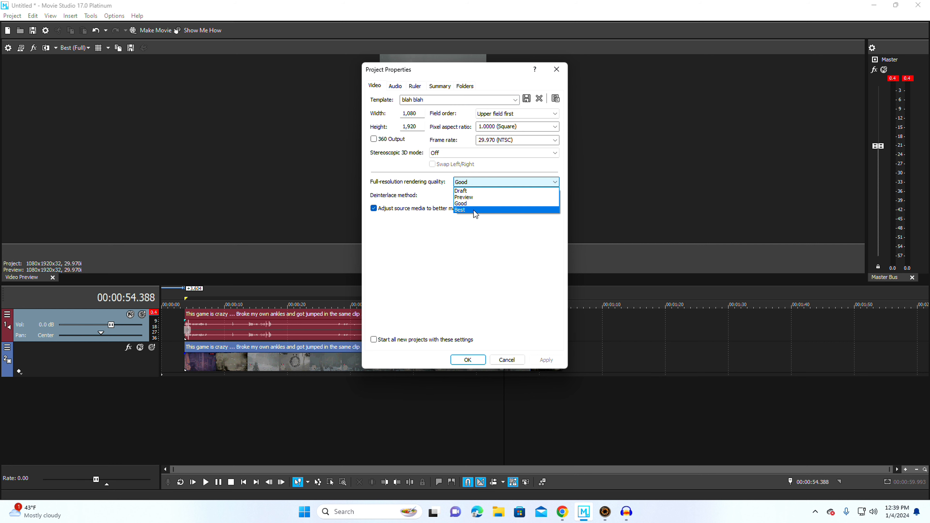
click(505, 207)
click(395, 86)
click(541, 141)
click(550, 168)
click(375, 86)
click(546, 360)
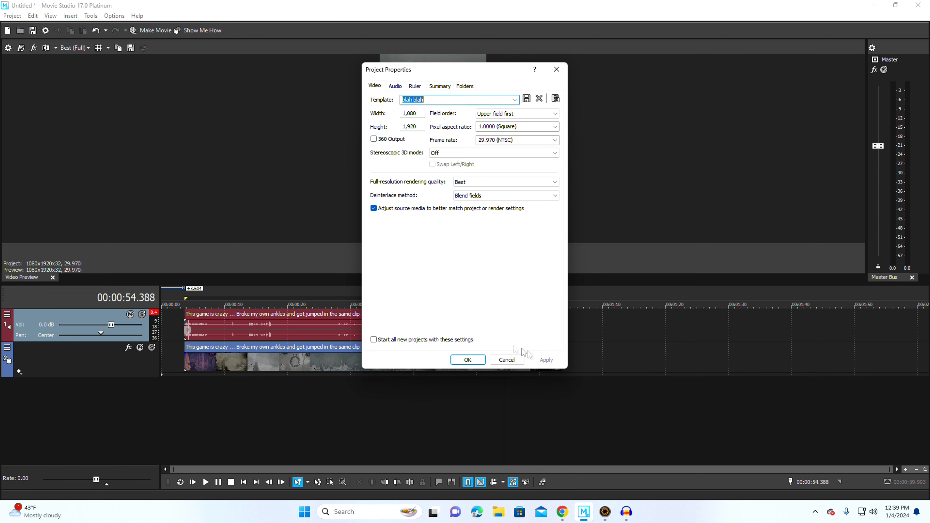
click(468, 360)
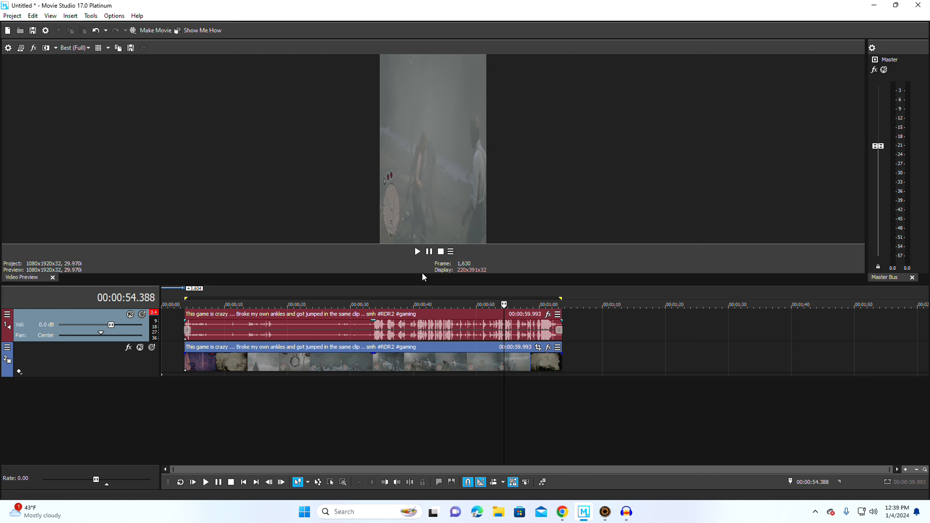
Step: Start a MAGIX HEVC/AAC MP4 render and accept the custom template settings of 1080 by 1920 at 59.940 fps
click(12, 16)
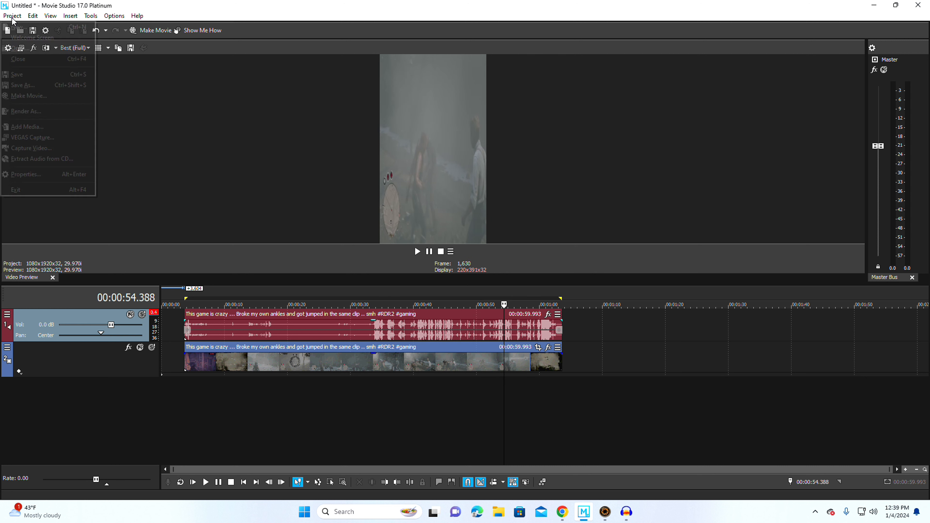
click(80, 112)
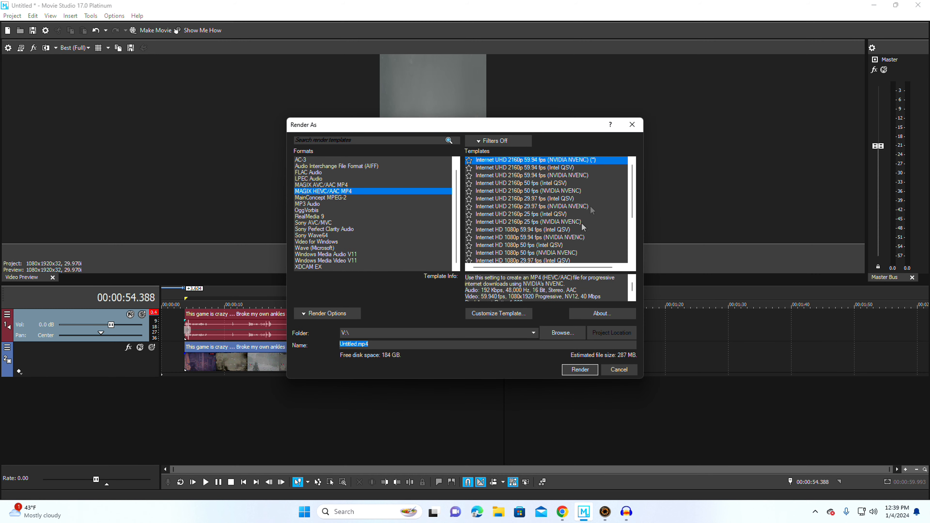
click(493, 314)
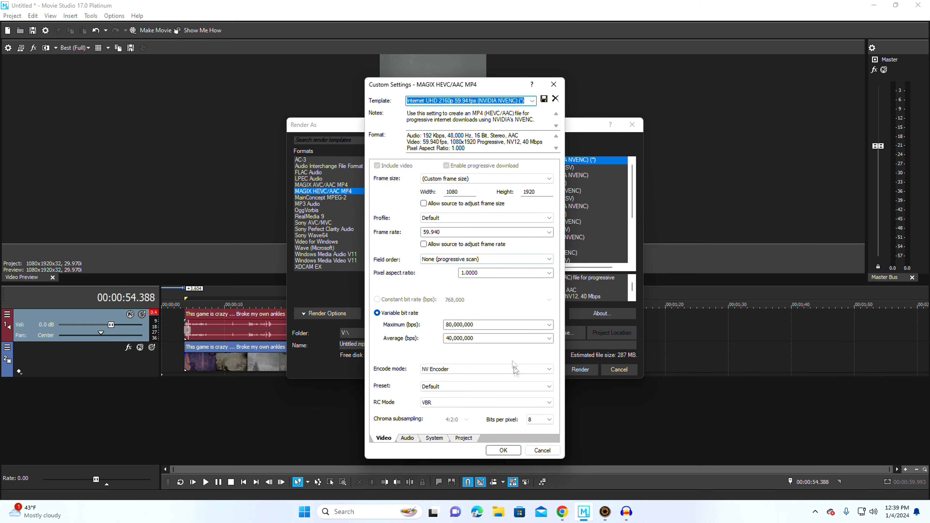
click(495, 454)
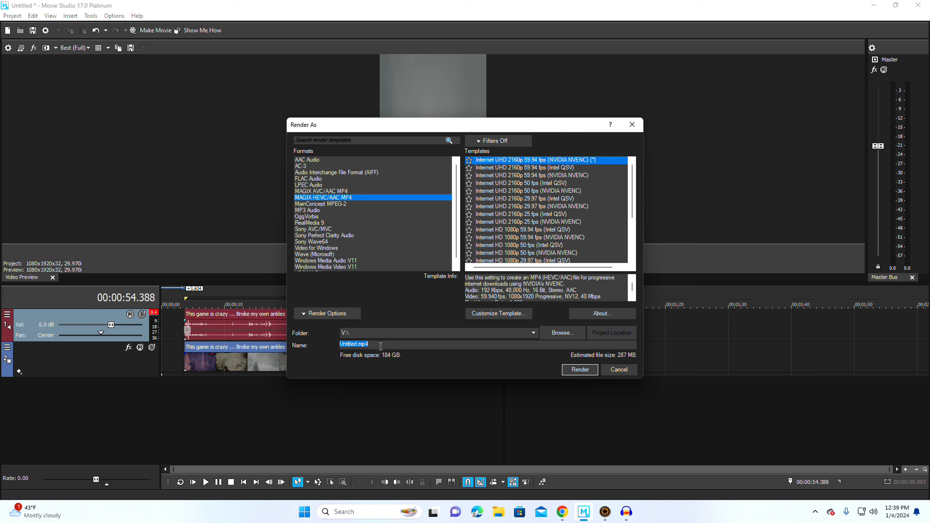
Step: Name the output file rdr2stretchedrez and render the video to the V: drive
click(362, 347)
double_click(358, 345)
text(rdr2stretchedrez)
click(580, 370)
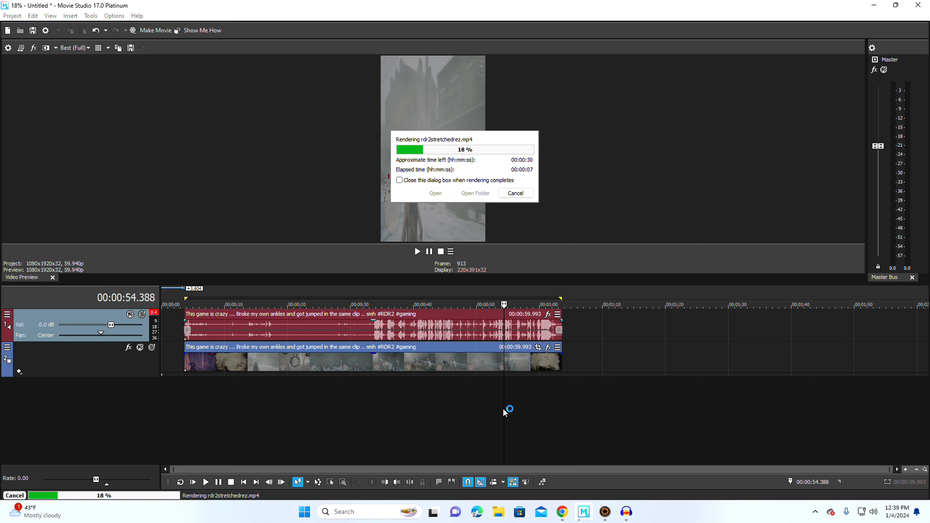
Step: Switch to Chrome and compare the channel's stretched RDR2 Short with the version that has black bars
click(562, 512)
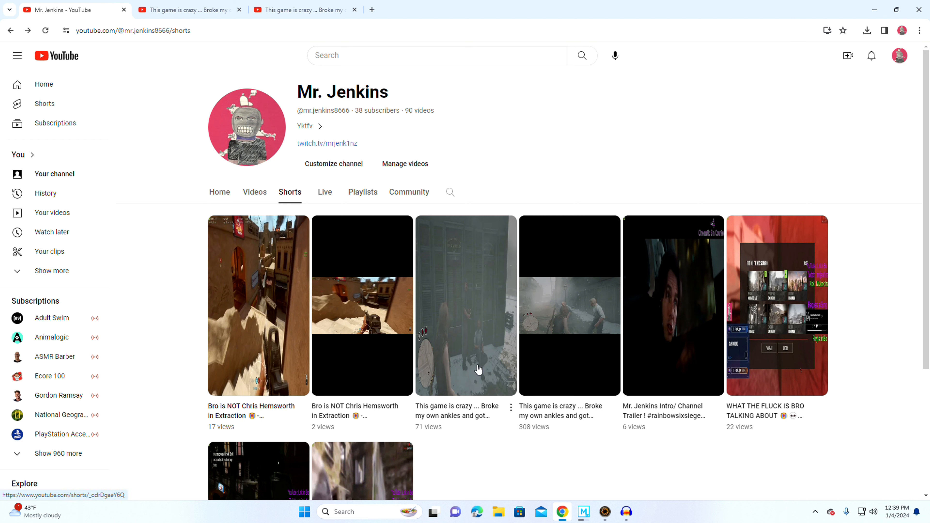
click(479, 370)
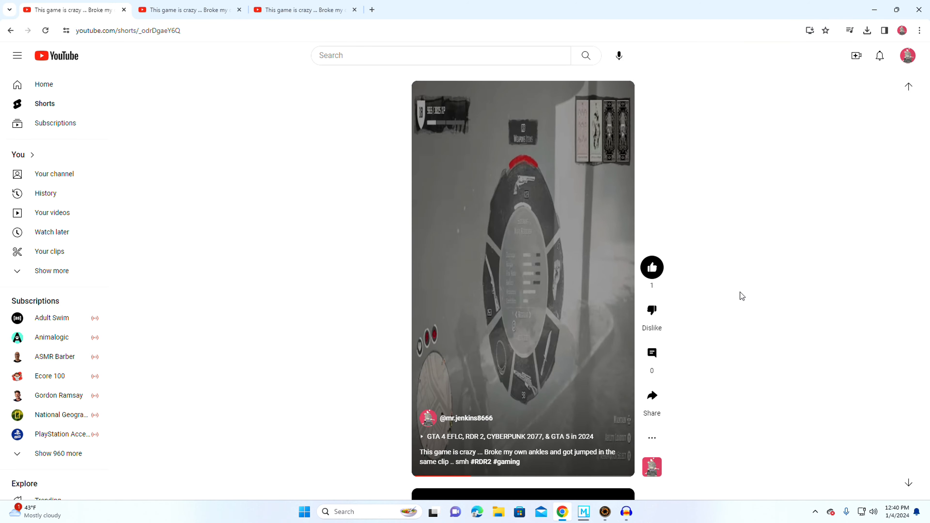
mouse_move(537, 242)
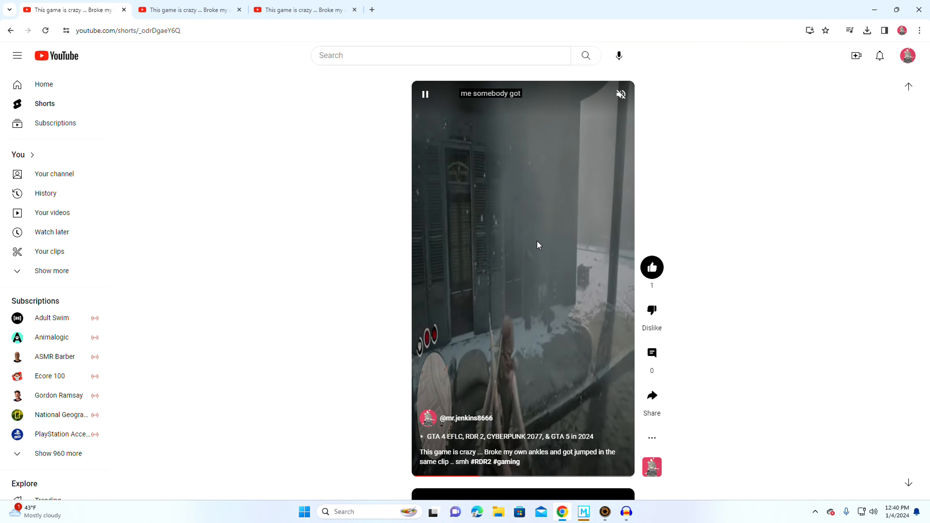
scroll(536, 241, down, 1)
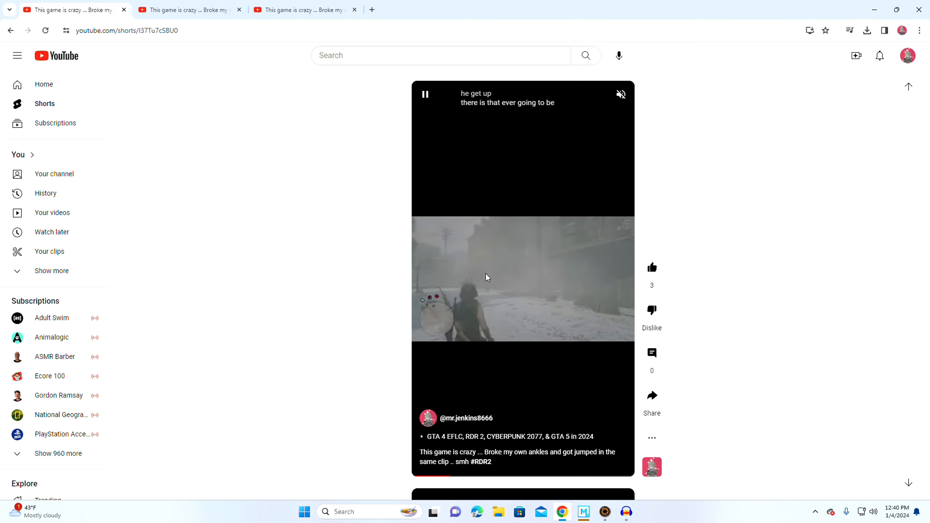
scroll(485, 267, down, 1)
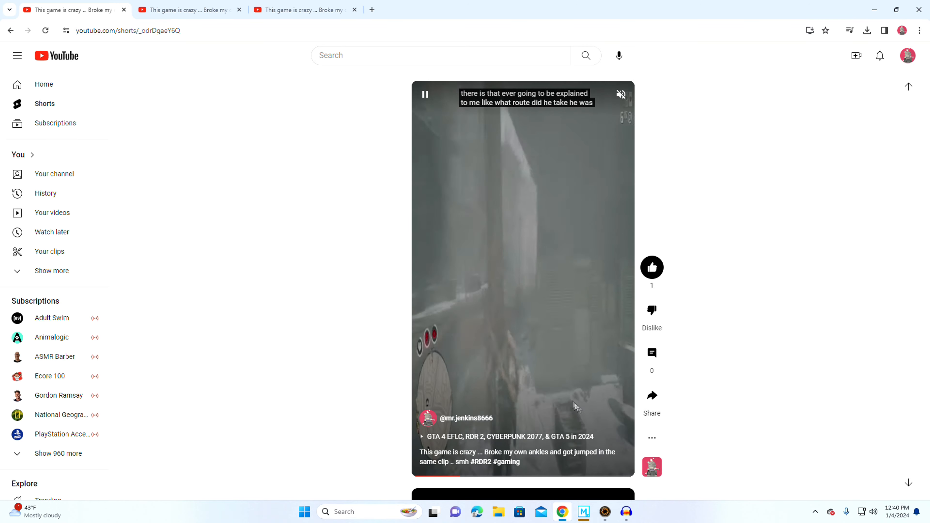
Step: Switch back to Movie Studio, close the finished render dialog and return the playhead to the start of the timeline
click(585, 512)
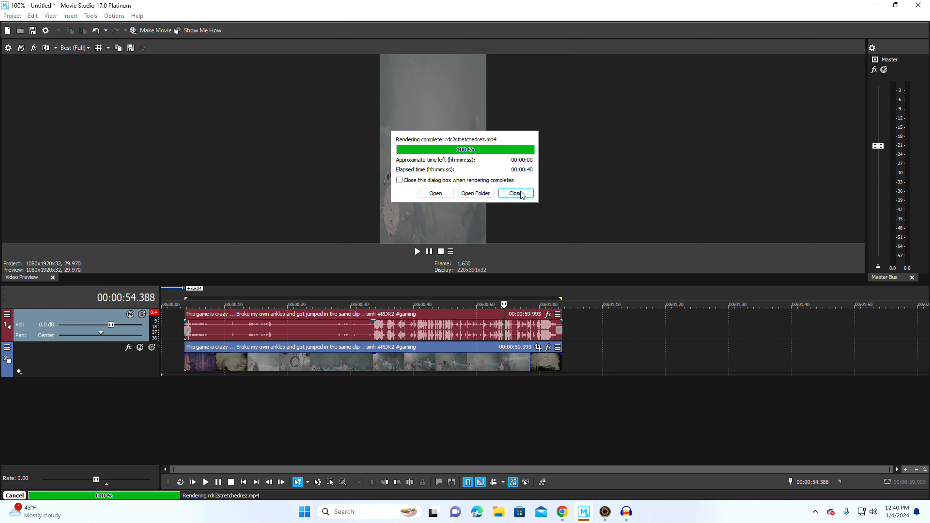
click(516, 193)
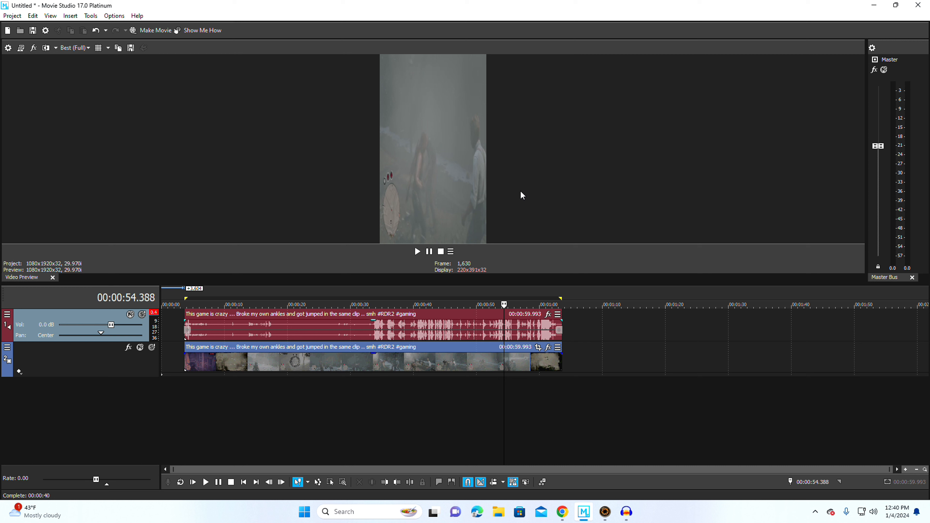
click(167, 304)
click(164, 304)
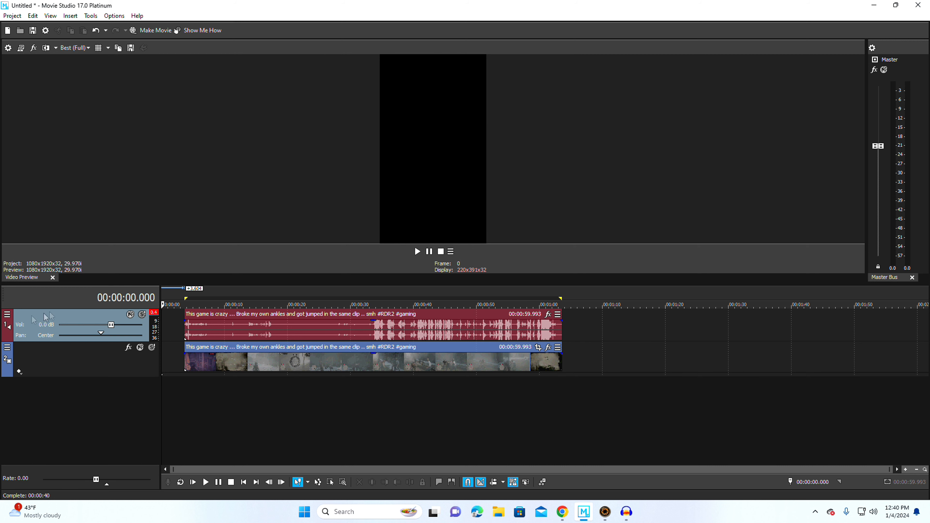
Step: Restore Track 2's motion frame to 1,080 by 1,920, close Track Motion and preview the clip's first frame at 00:00:03.604
click(14, 355)
right_click(14, 355)
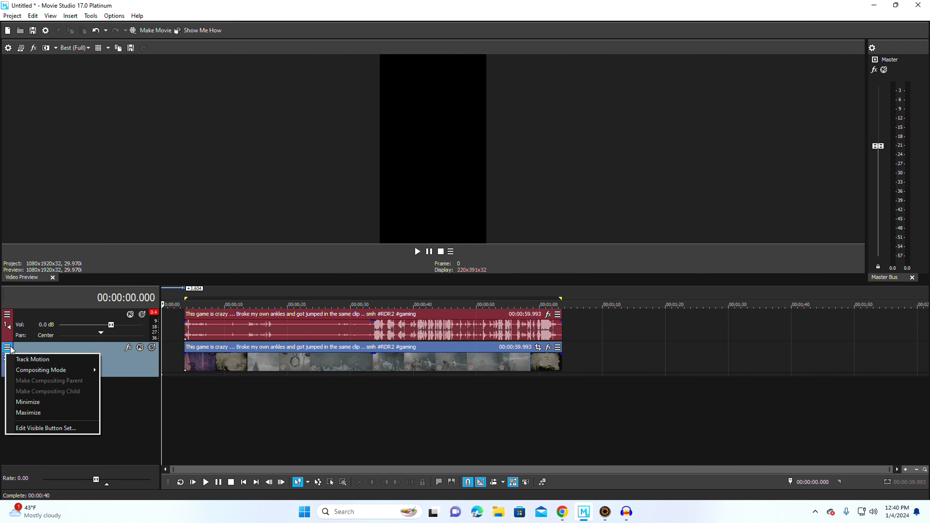
click(31, 351)
right_click(406, 418)
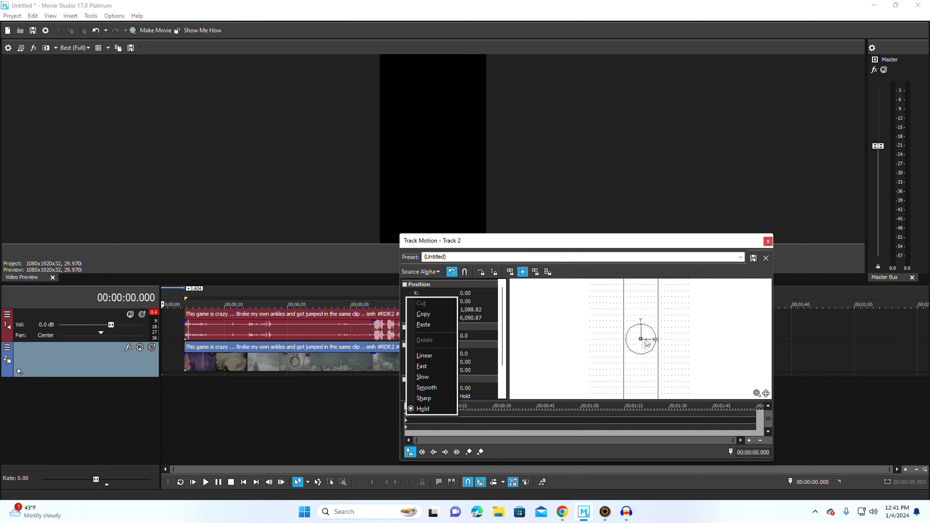
click(628, 370)
right_click(628, 370)
click(659, 392)
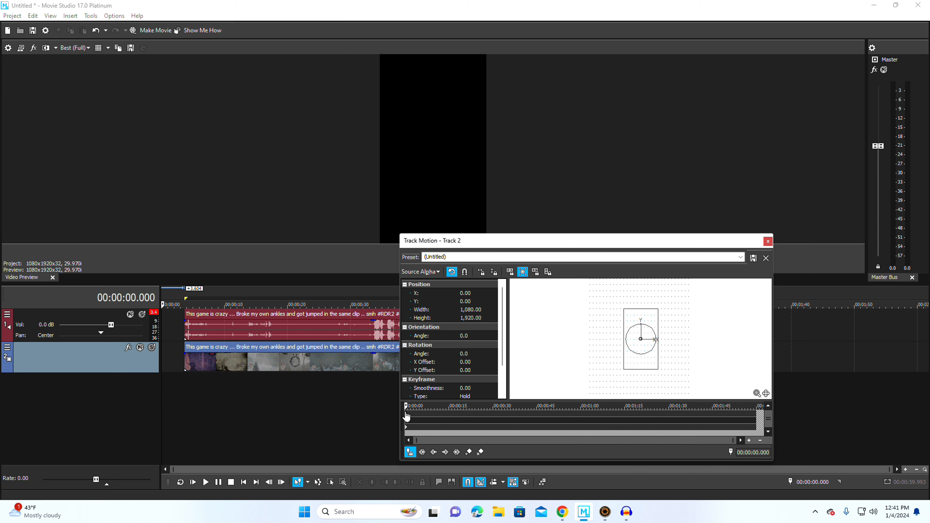
click(768, 243)
mouse_move(184, 303)
mouse_down()
mouse_move(226, 303)
mouse_move(184, 303)
mouse_up()
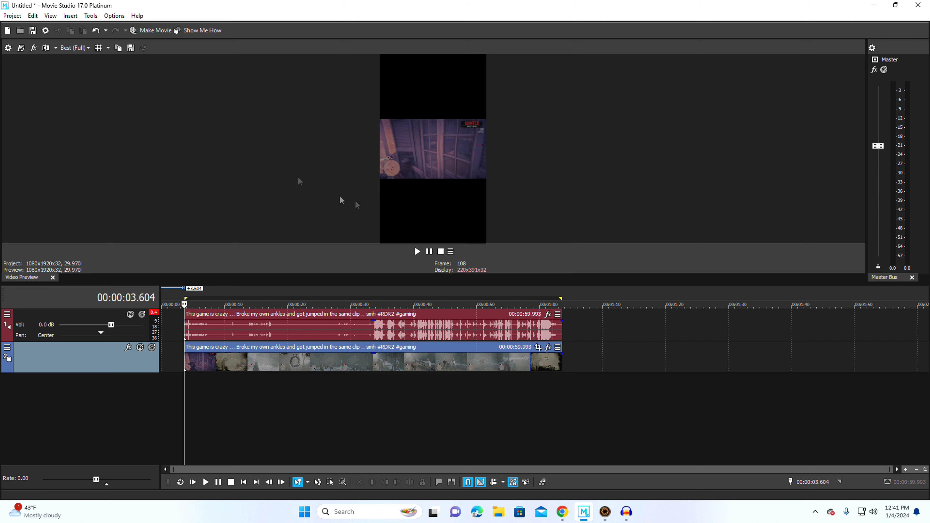
Step: Review the project's video properties and Track 2's menu options without changing anything
click(45, 30)
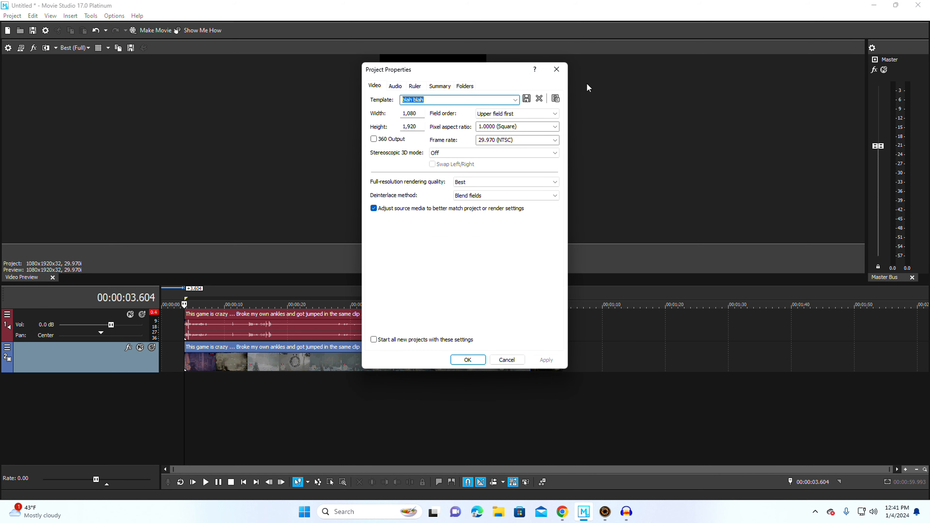
click(556, 69)
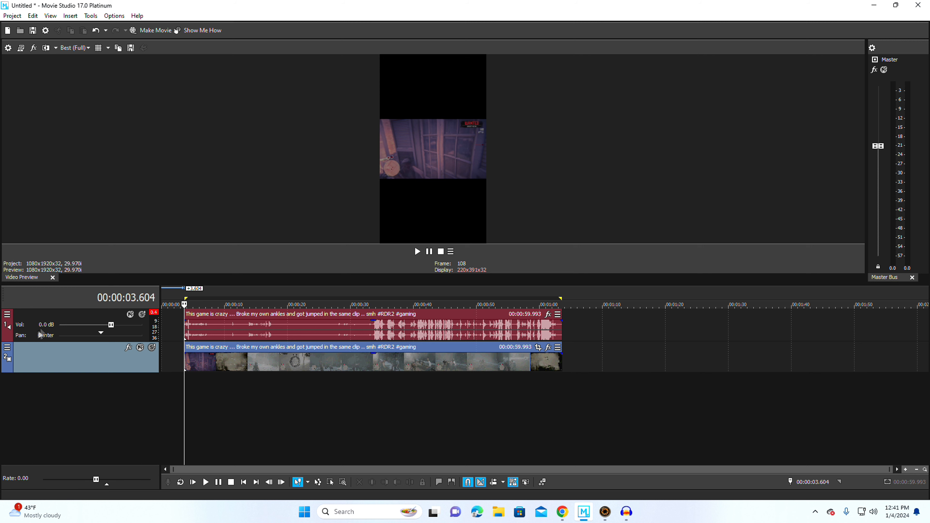
click(7, 354)
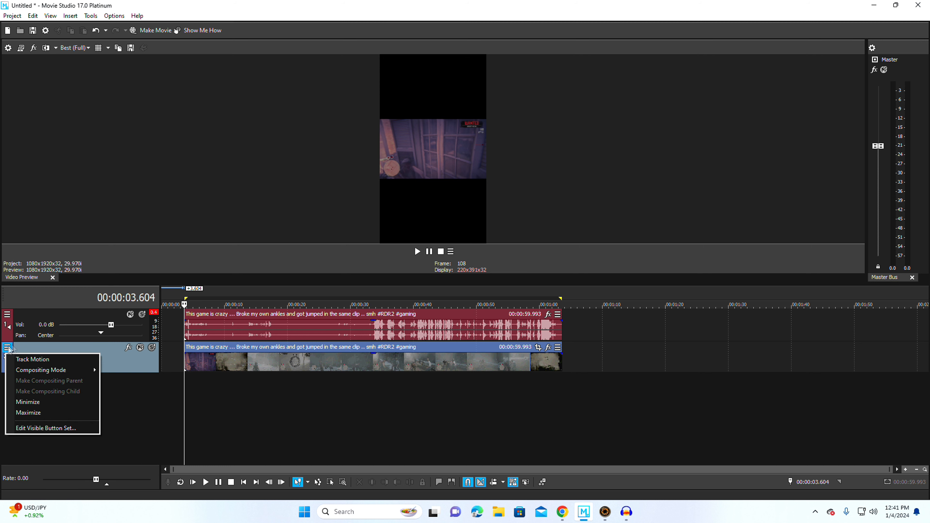
click(174, 334)
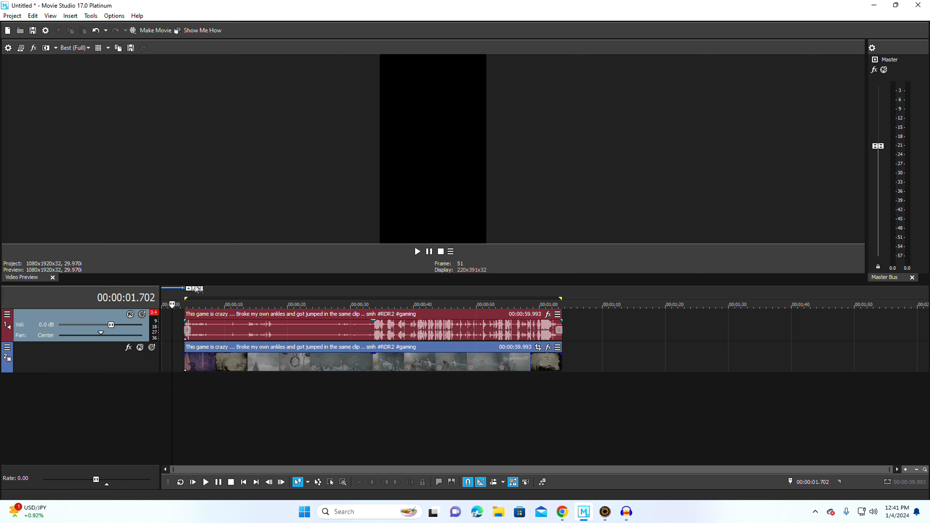
Step: Open Event Pan/Crop for the video clip at 00:00:03.604, enlarge its workspace and reduce the crop frame to about 1,256 by 706
drag(173, 304, 185, 305)
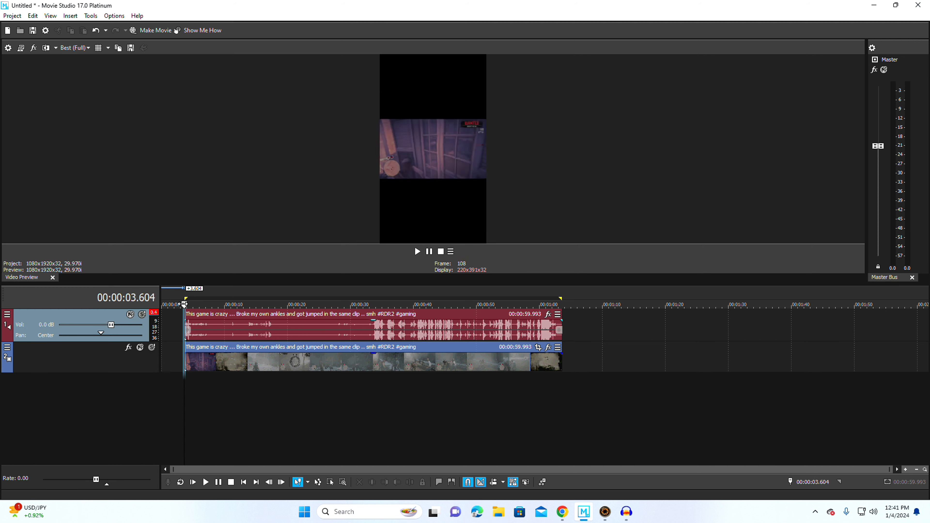
click(539, 348)
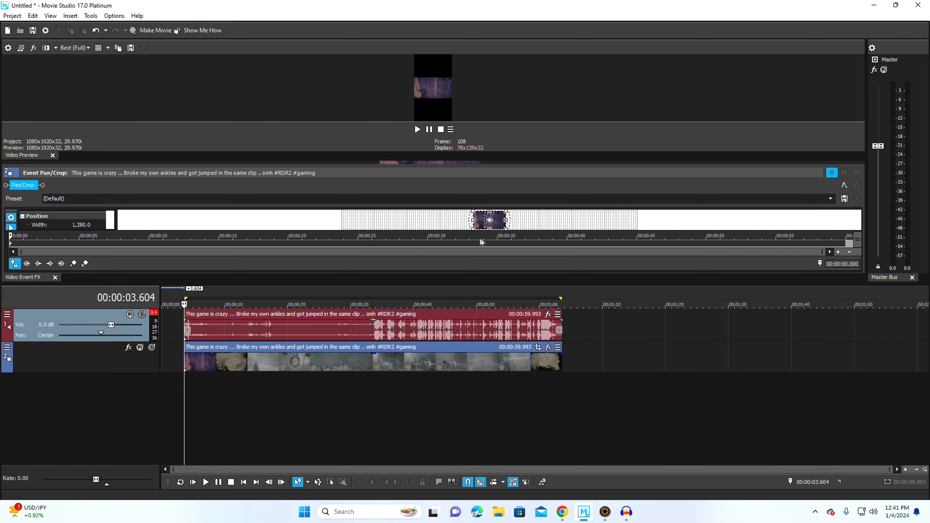
drag(504, 284, 504, 398)
scroll(531, 268, up, 5)
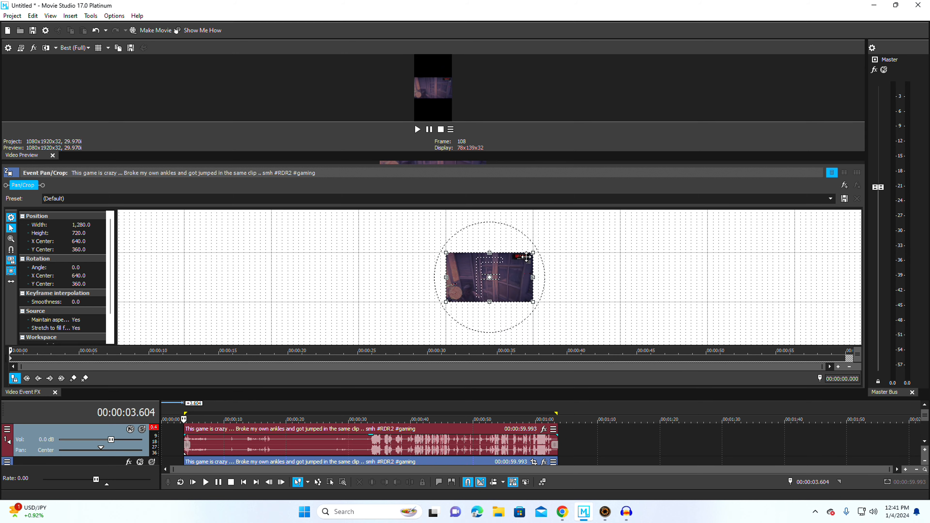
mouse_move(581, 226)
mouse_down()
mouse_move(541, 234)
mouse_move(582, 227)
mouse_up()
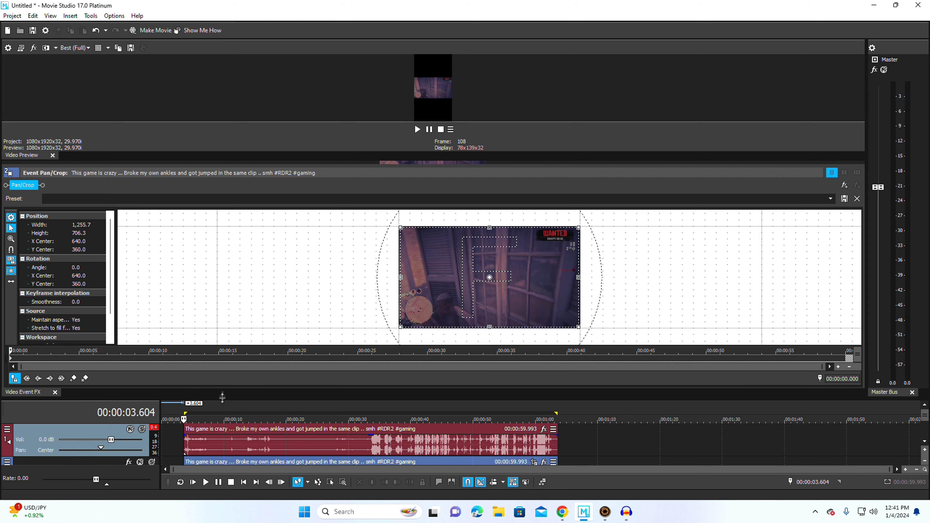
Step: Open Track Motion for Track 2, undo the crop resize and the motion-frame reset to bring back the vertical stretch, and close Track Motion
drag(222, 397, 228, 294)
right_click(5, 366)
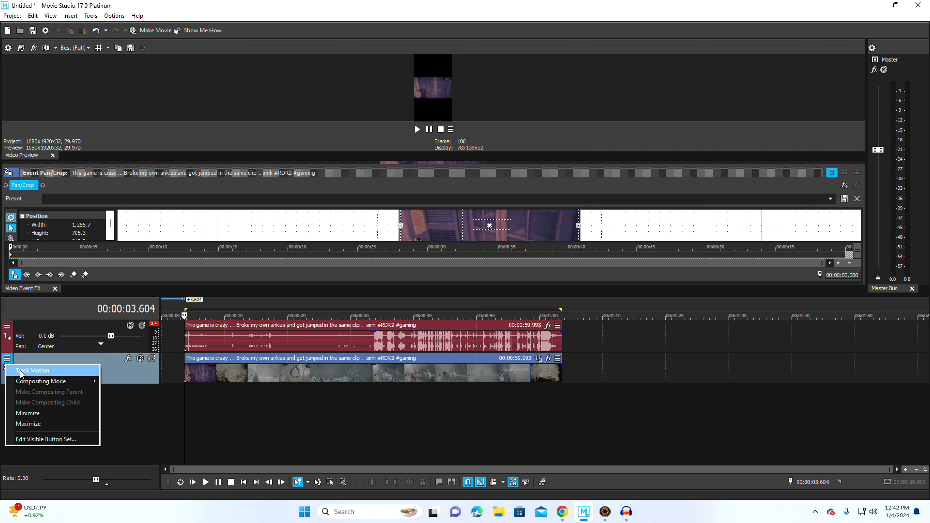
click(32, 370)
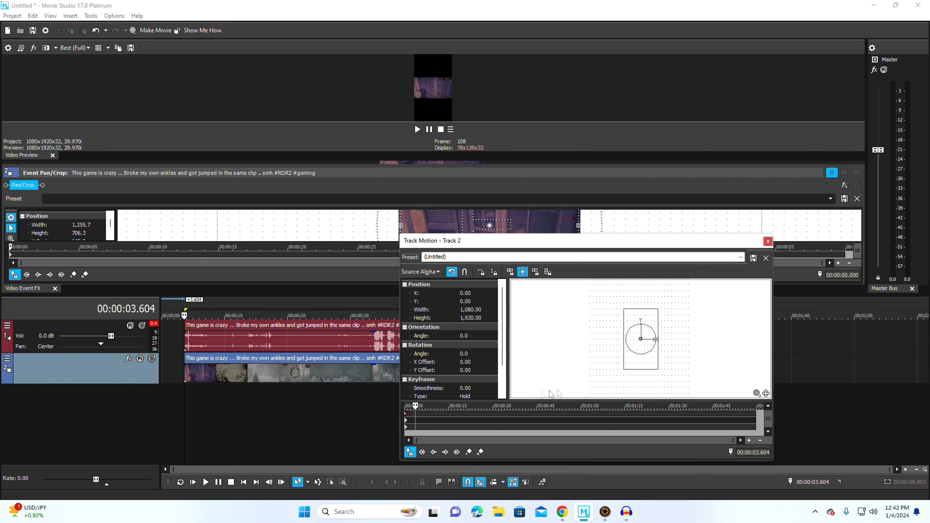
click(95, 31)
click(95, 30)
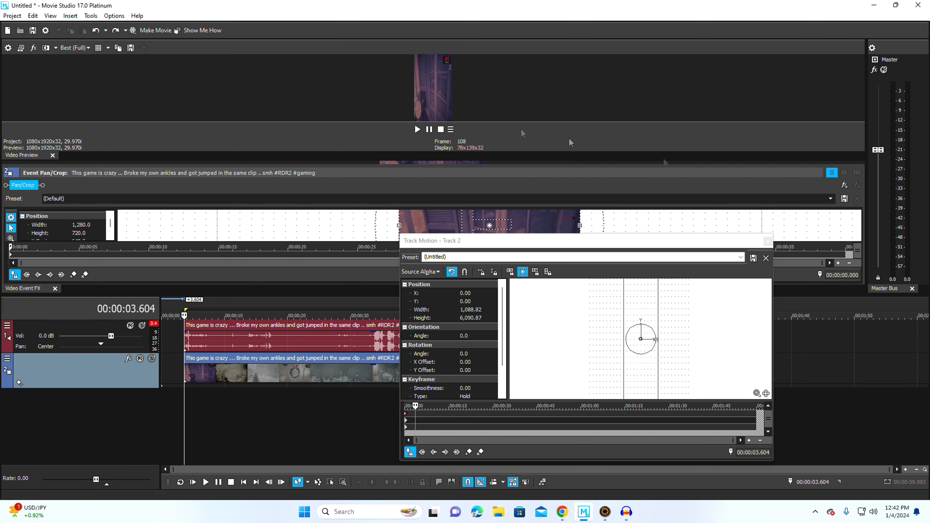
click(768, 242)
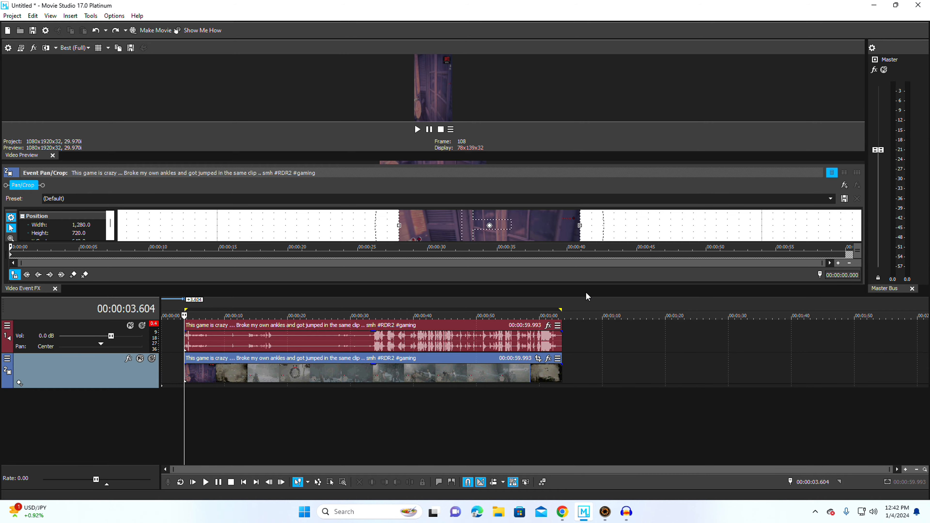
Step: Shrink the crop frame to about 829 by 466 and place it over the clip's lower-left area, centred at about X 411, Y 490
drag(590, 295, 591, 463)
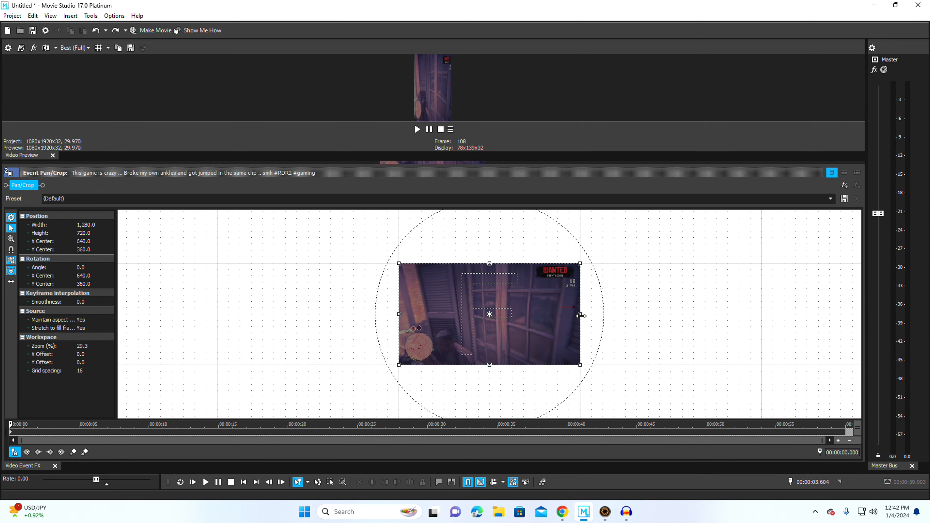
drag(581, 315, 497, 325)
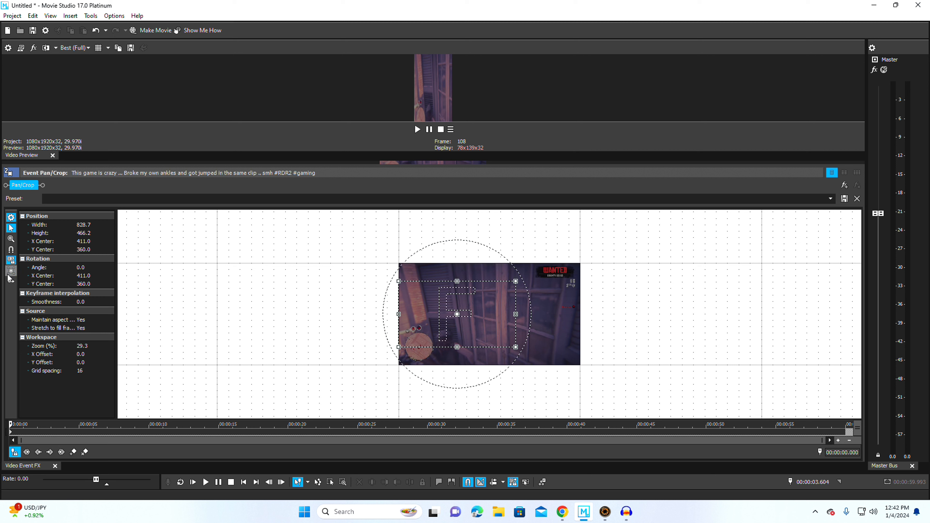
drag(497, 326, 490, 338)
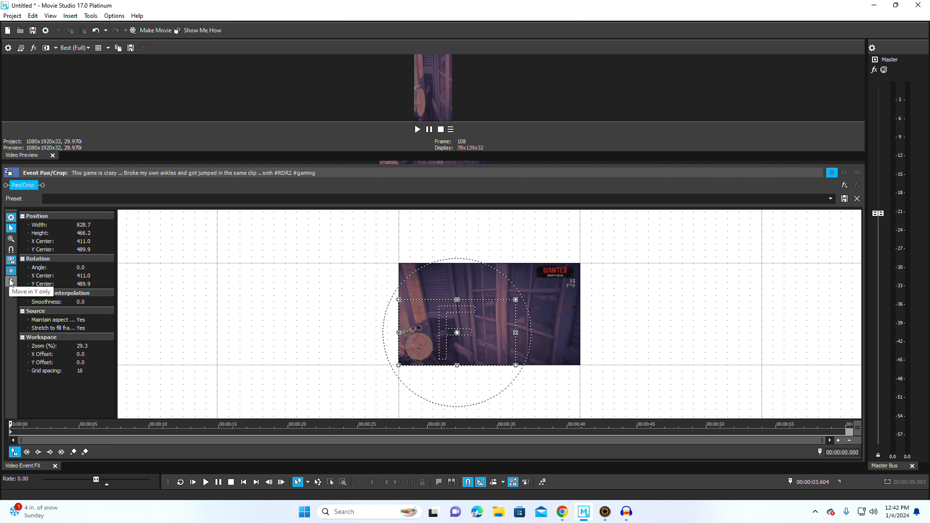
Step: Turn off the aspect-ratio lock and sizing about the center, and narrow the crop frame to about 589 wide, centred at about X 336
click(11, 260)
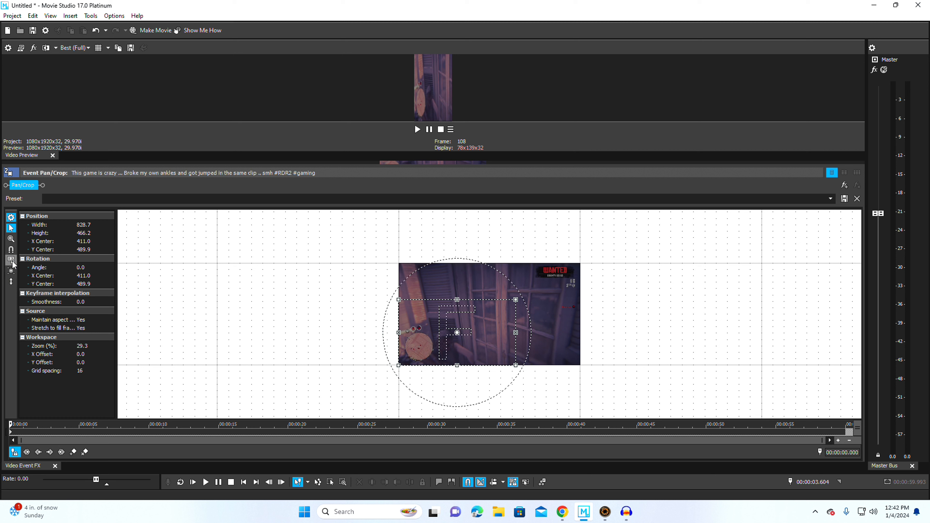
click(10, 272)
drag(516, 332, 488, 333)
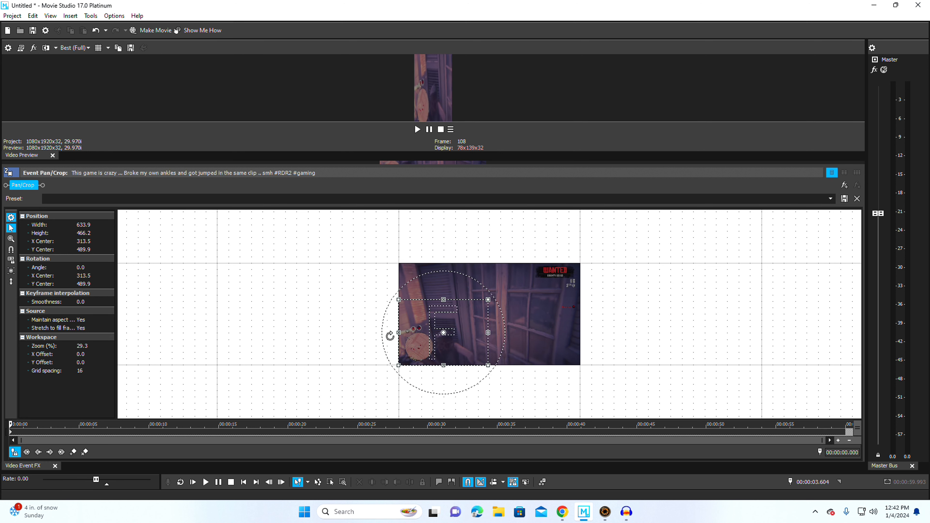
drag(398, 333, 404, 333)
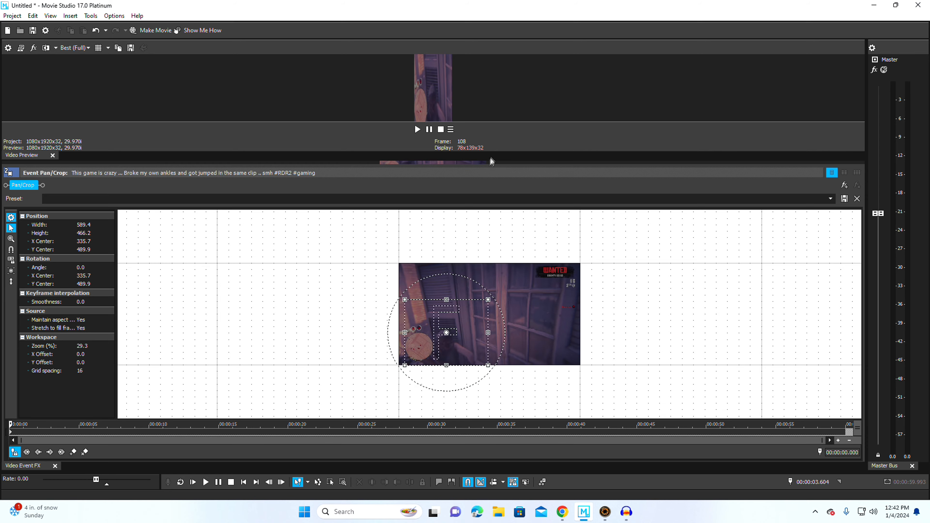
Step: Enlarge the preview and play the cropped clip from 00:00:03.604 while nudging the crop frame up to about Y 473
drag(488, 163, 497, 323)
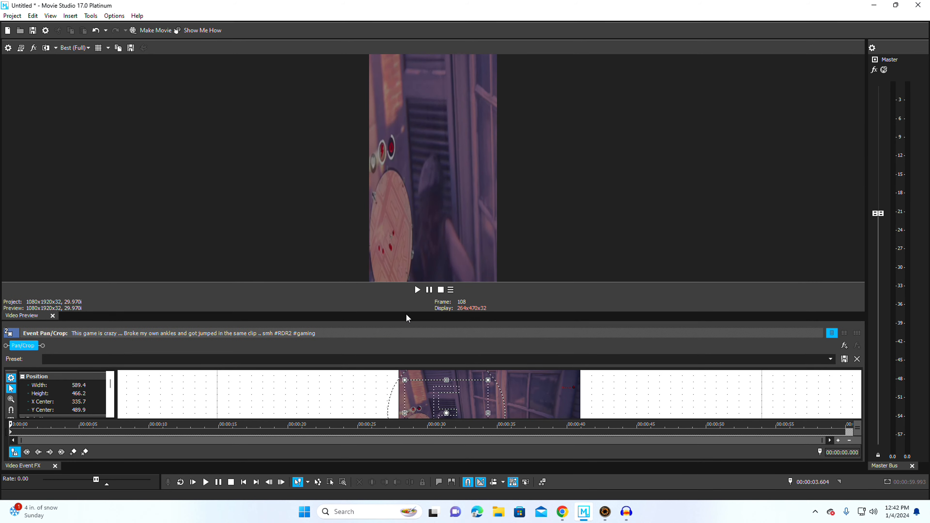
click(418, 290)
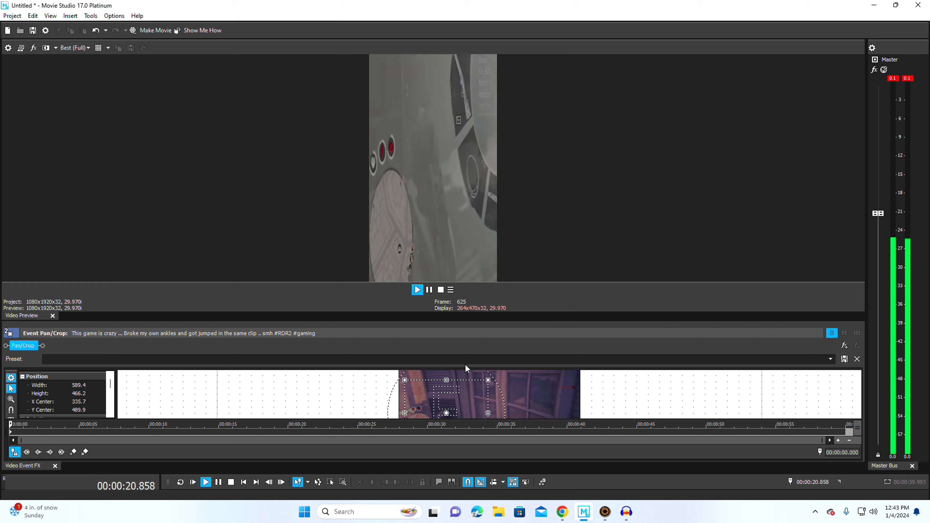
drag(478, 318, 480, 292)
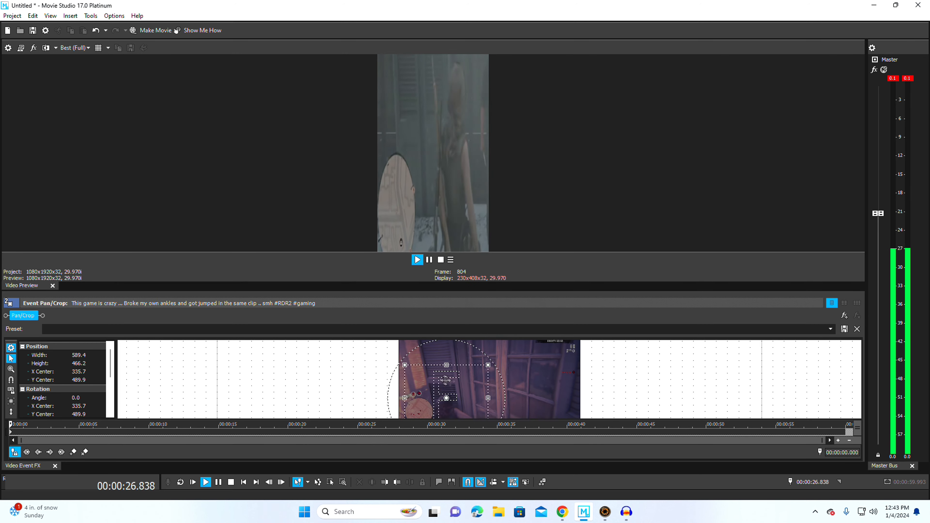
drag(483, 385, 483, 383)
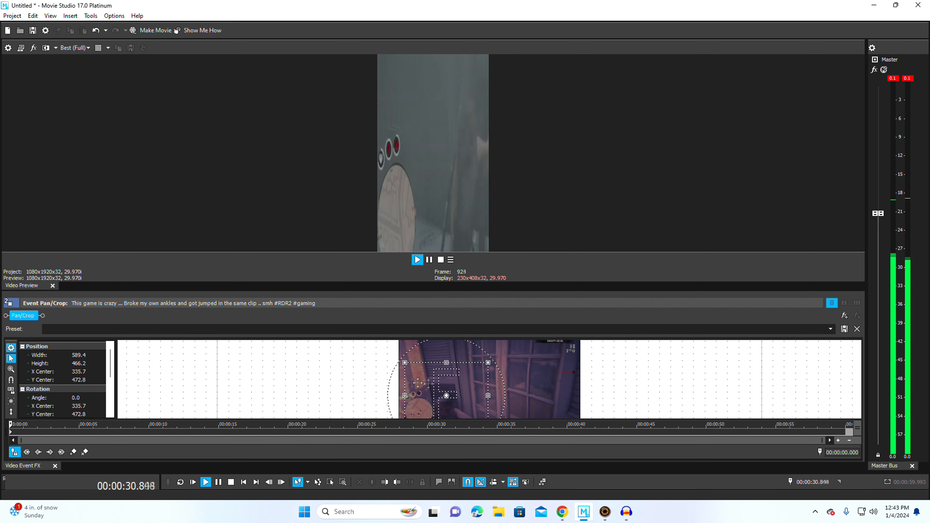
drag(276, 291, 272, 252)
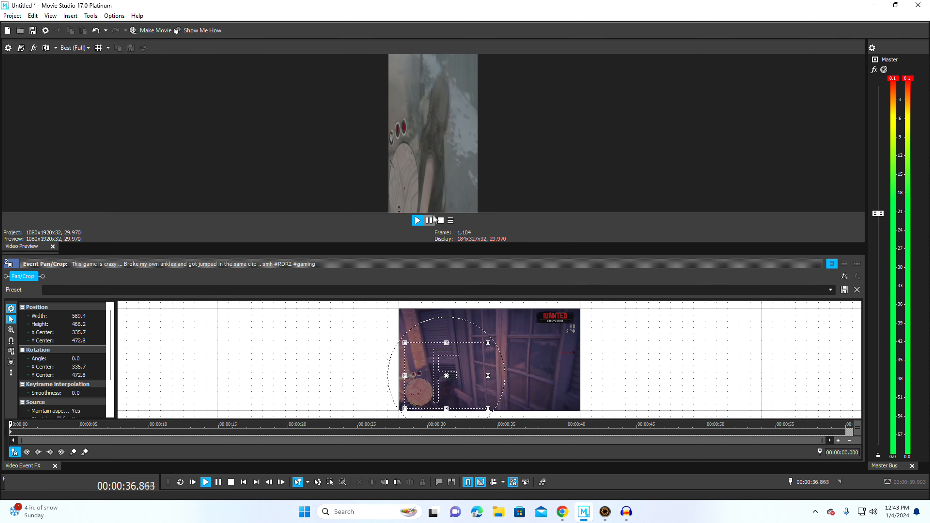
drag(401, 253, 405, 284)
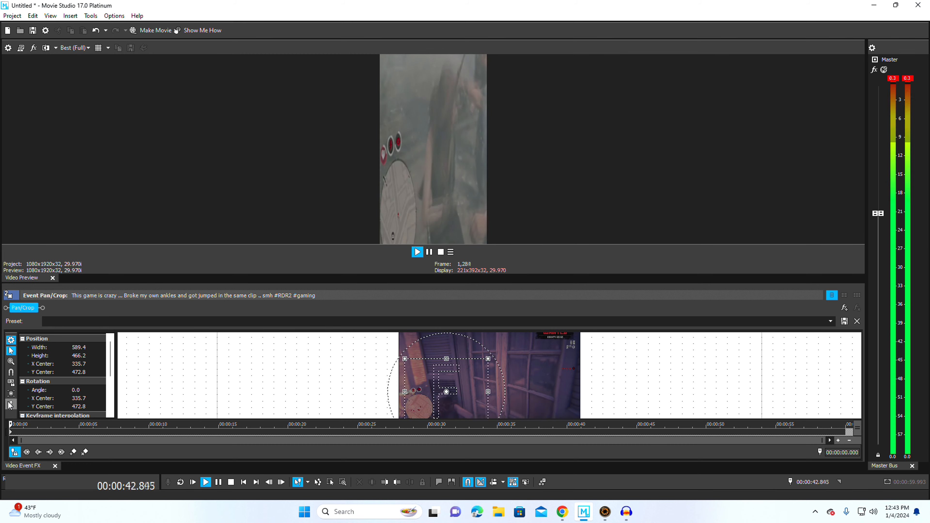
Step: Allow the crop frame to move in both axes, stop playback and position the frame at about X 377, Y 490
drag(473, 384, 505, 377)
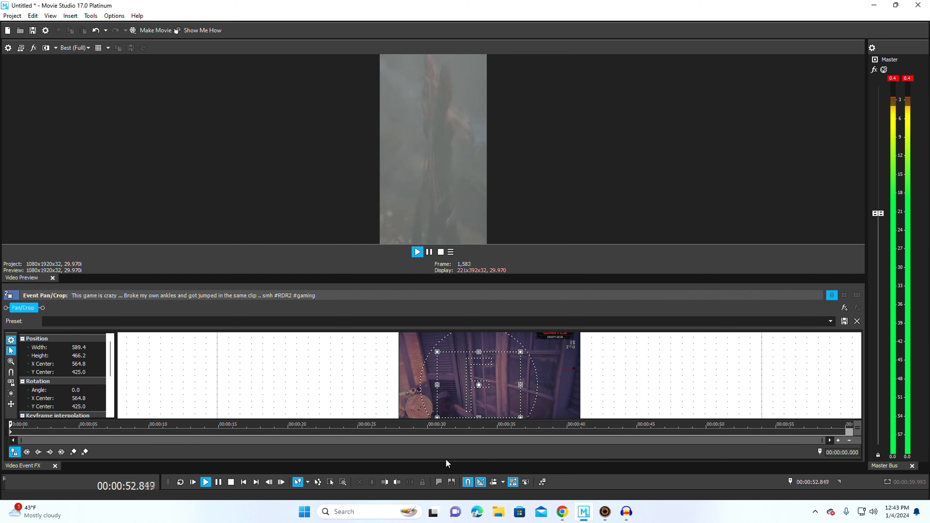
drag(496, 375, 473, 380)
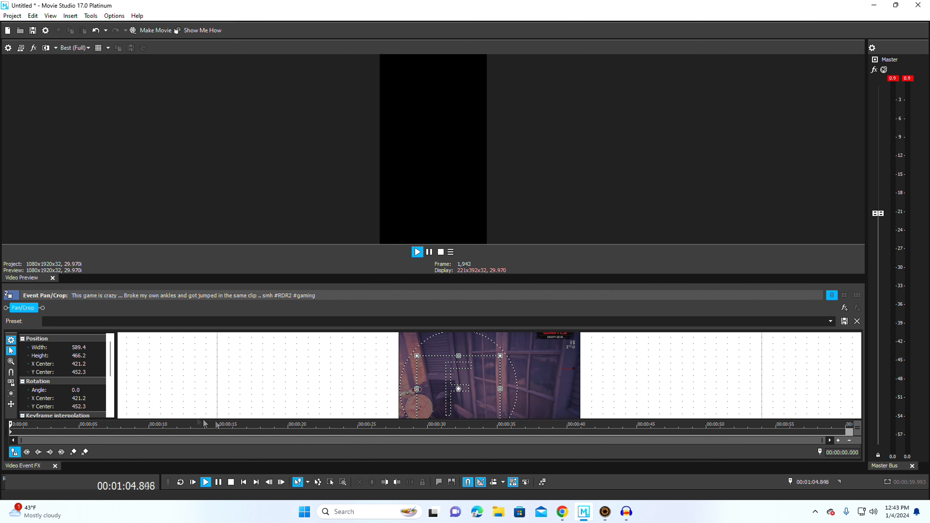
key(space)
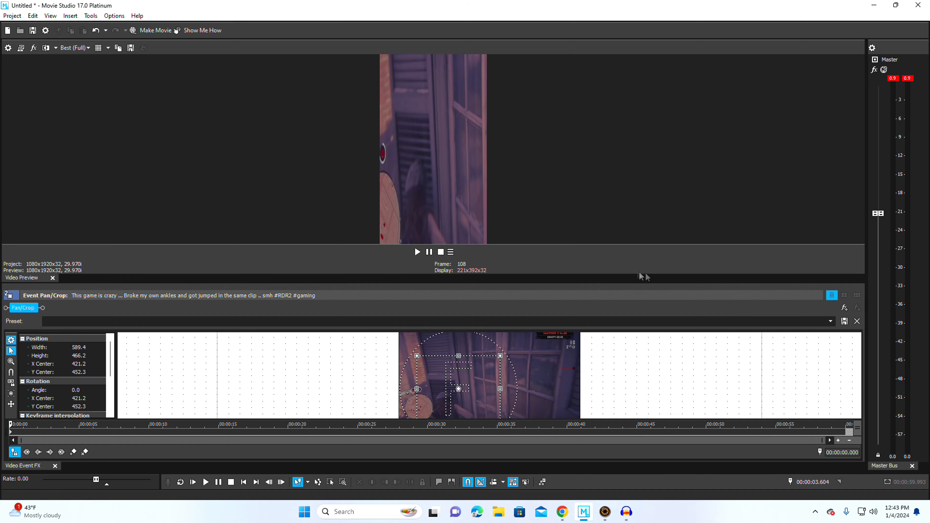
drag(623, 283, 614, 141)
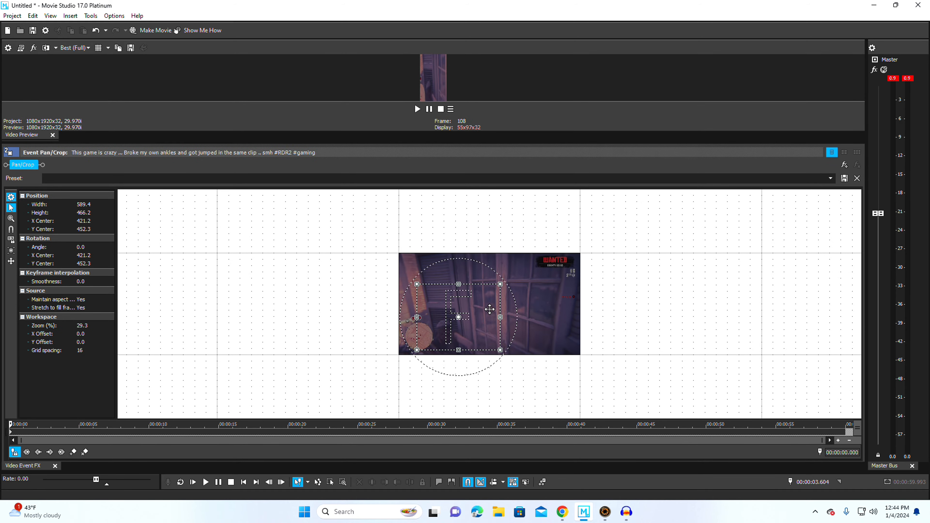
drag(480, 309, 473, 315)
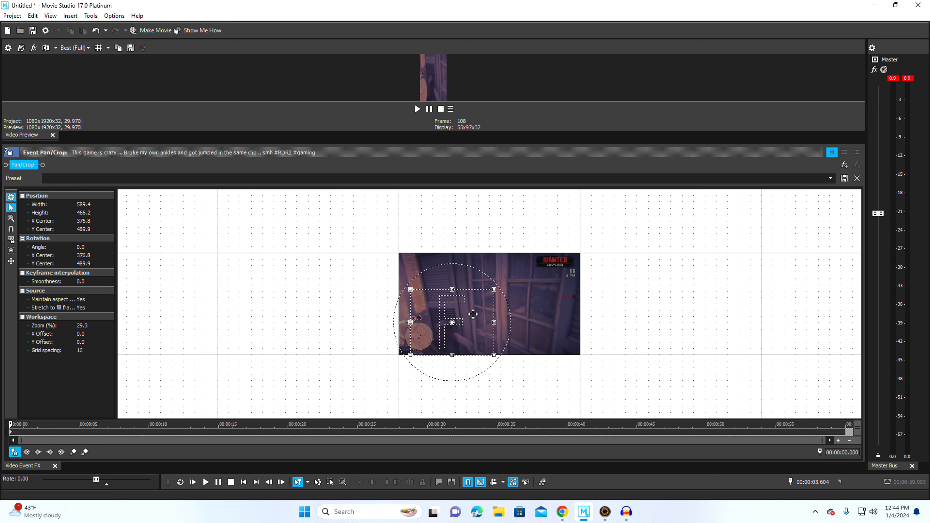
Step: Create a Pan/Crop keyframe at 00:00:01.468 in the clip
click(30, 435)
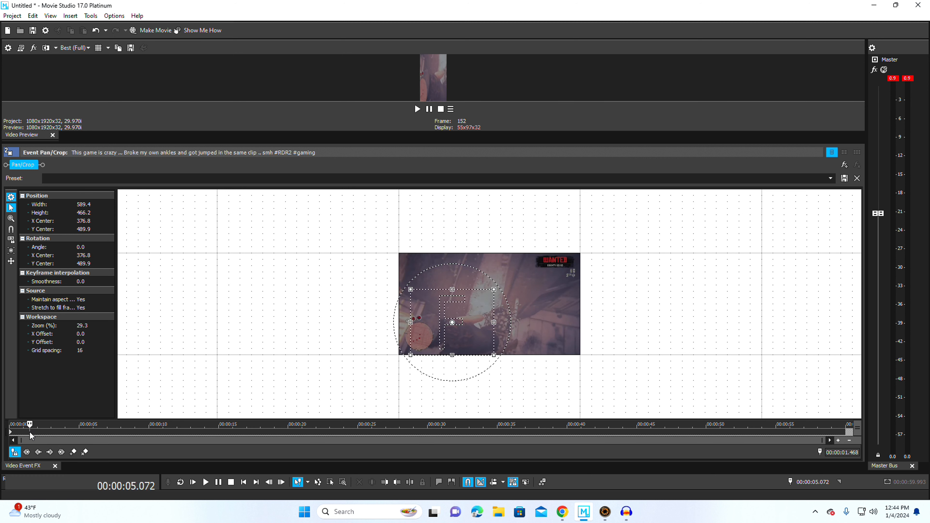
right_click(30, 436)
click(27, 433)
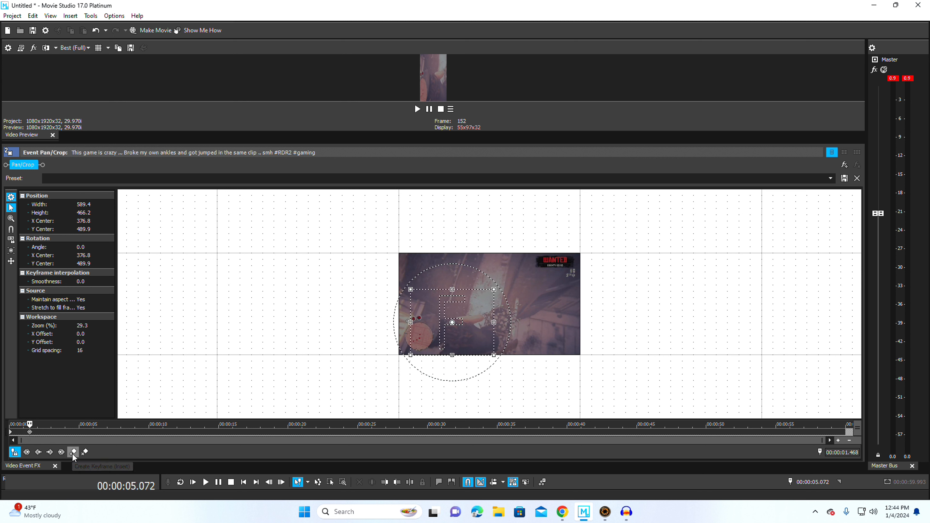
Step: Keyframe the crop frame at 00:00:06.640 to about X 623, Y 391 and at 00:00:12.679 to about X 524, Y 490
click(102, 433)
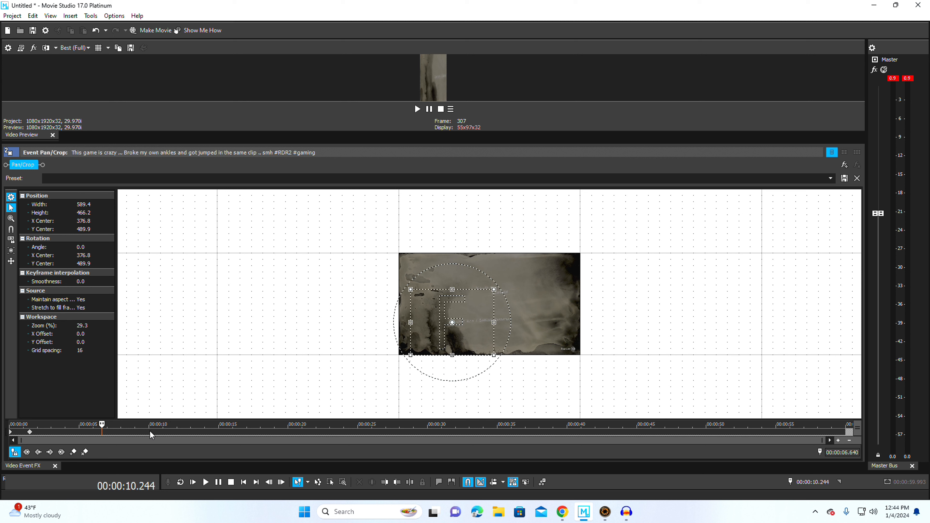
drag(425, 331, 506, 304)
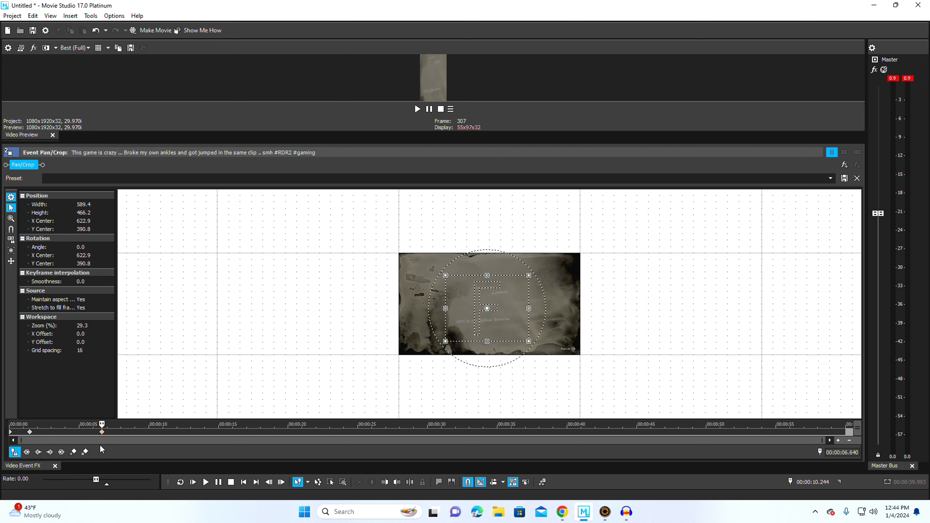
click(187, 433)
drag(523, 314, 503, 329)
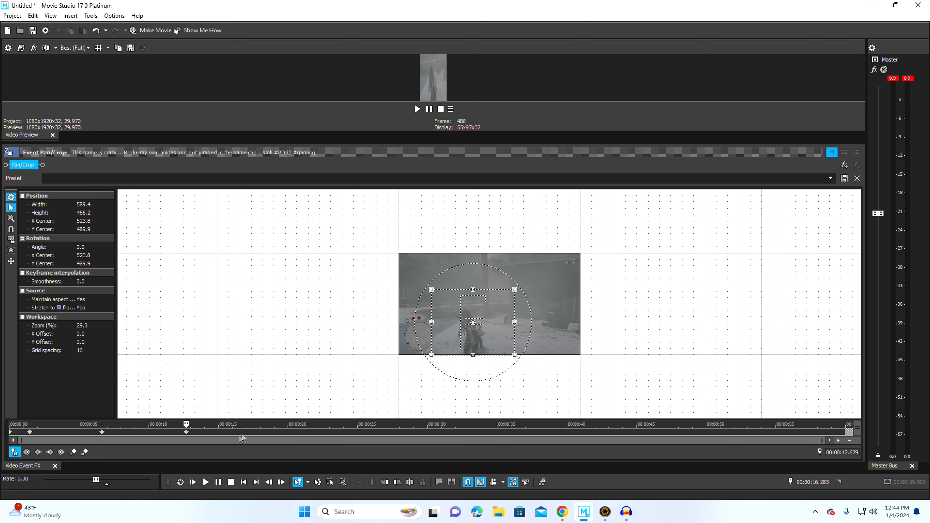
Step: Keyframe the crop frame at 00:00:19.686 to about X 616, Y 449 and hold that position with another keyframe at 00:00:28.662
click(284, 432)
drag(488, 328, 501, 321)
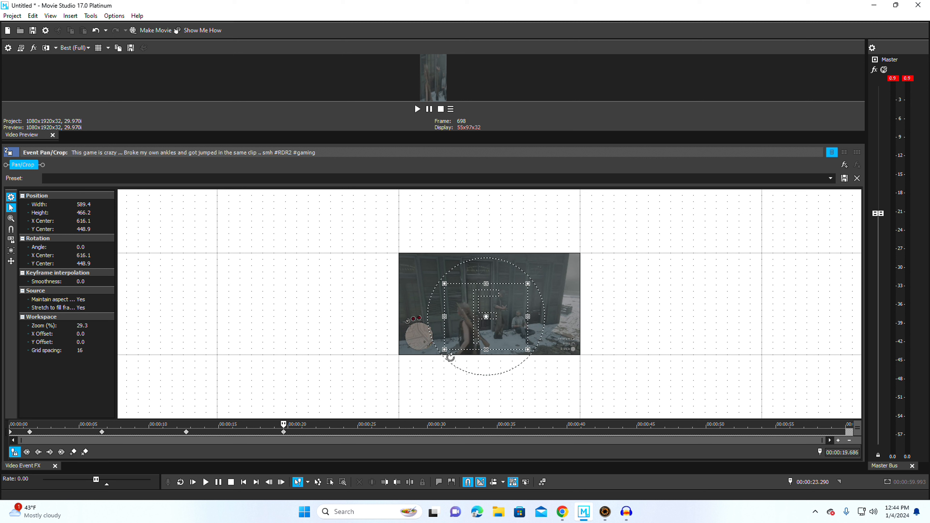
click(409, 433)
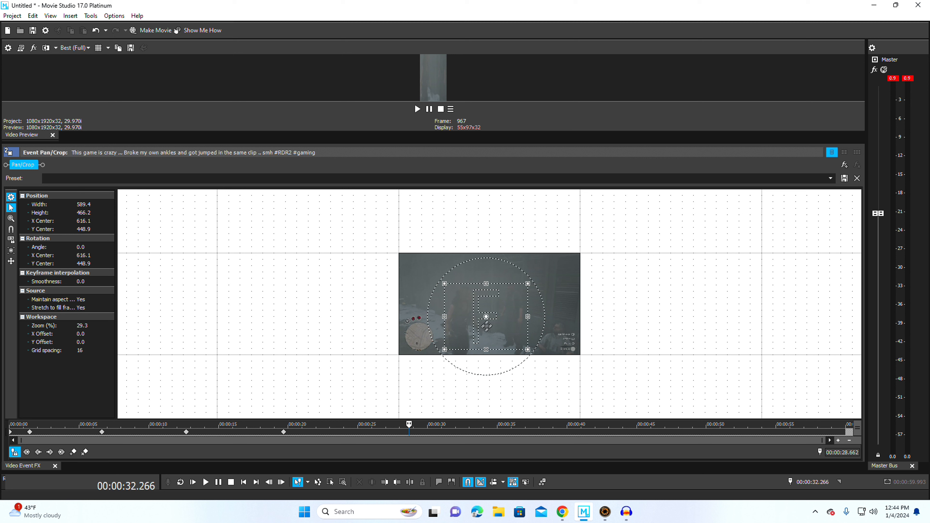
click(73, 452)
Step: Keyframe the crop frame at 00:00:35.502 to about X 674, Y 452, and shift it left at another keyframe shortly after 00:00:40
click(505, 434)
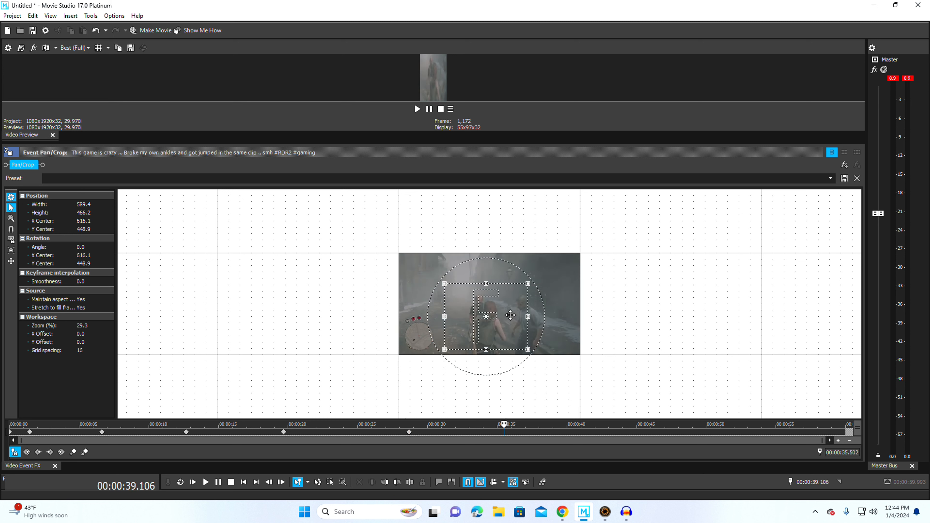
drag(510, 315, 519, 316)
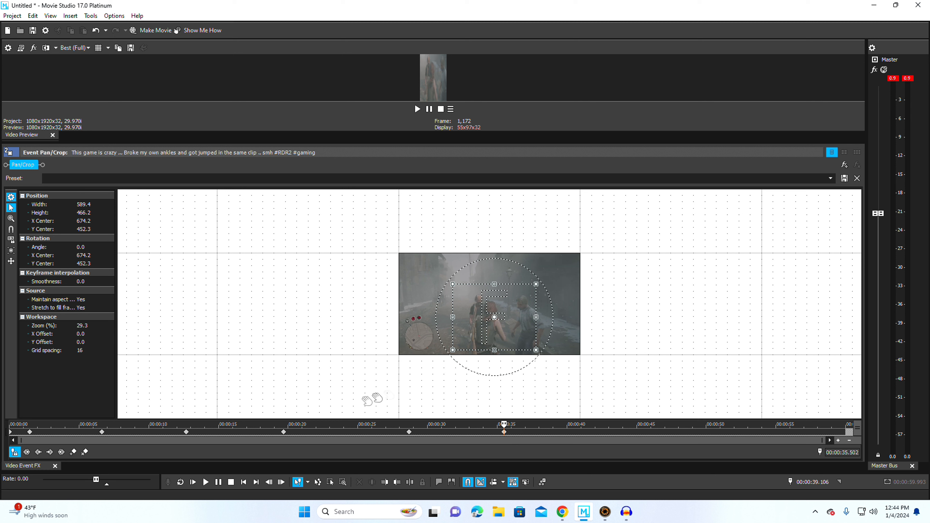
click(578, 434)
drag(508, 329, 458, 330)
Step: Keyframe the crop frame at 00:00:45.646 to about X 473, Y 442, at 00:00:52.152 to about X 620, Y 360, and unchanged at 00:00:57.791
click(646, 434)
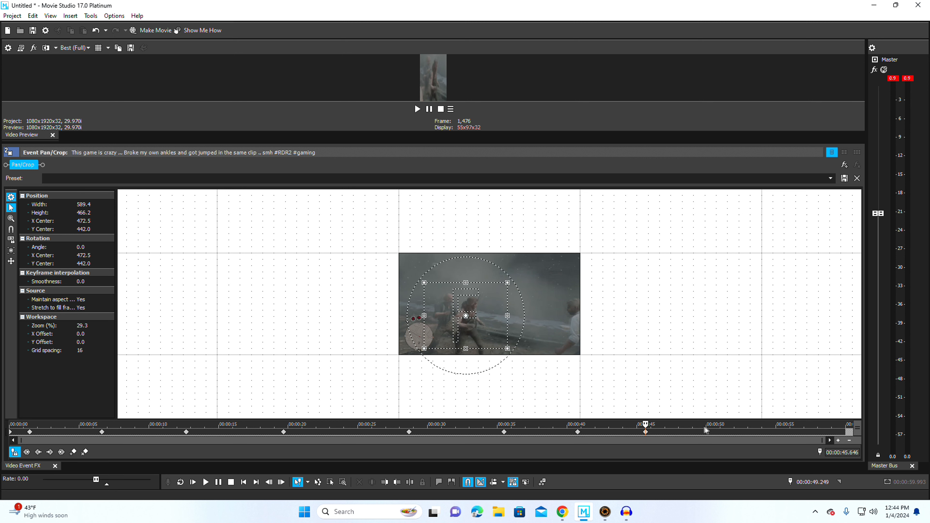
click(737, 434)
drag(495, 320, 515, 309)
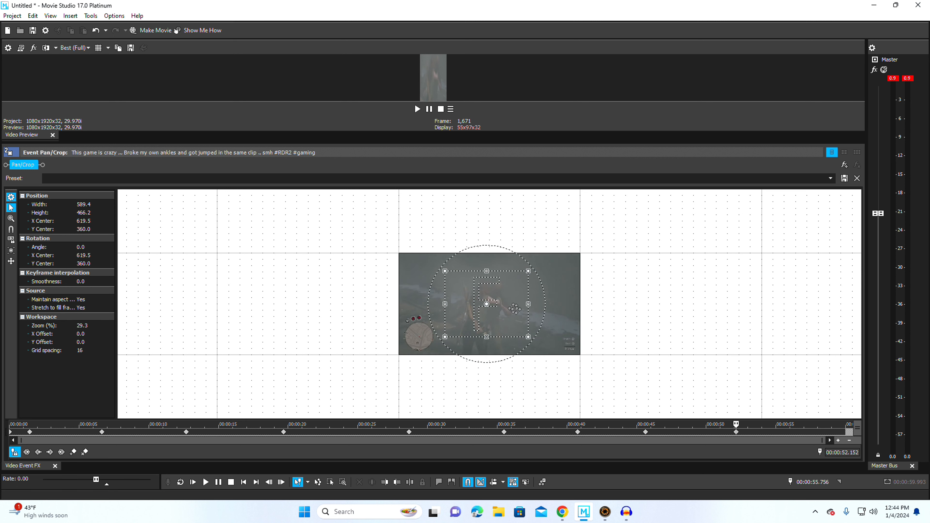
click(816, 435)
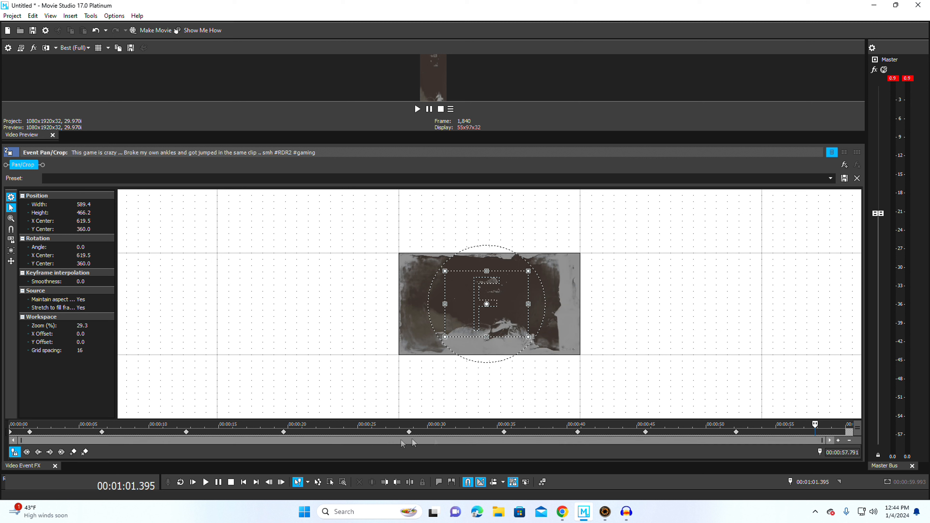
click(73, 453)
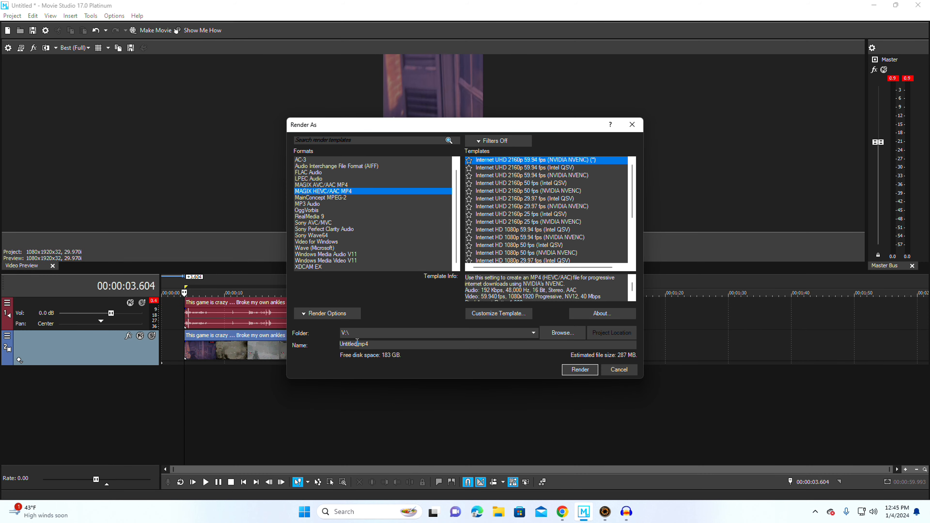
Step: Name the output goofycornyrdr2.mp4 and render it with the MAGIX HEVC/AAC Internet UHD 2160p 59.94 fps (NVIDIA NVENC) template
key(BackSpace)
key(BackSpace)
key(BackSpace)
key(BackSpace)
key(BackSpace)
text(goo)
click(581, 369)
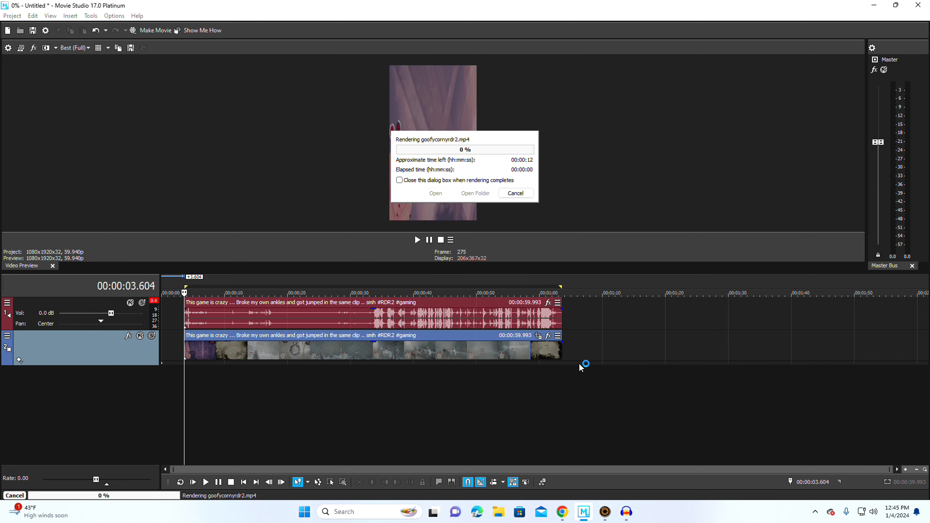